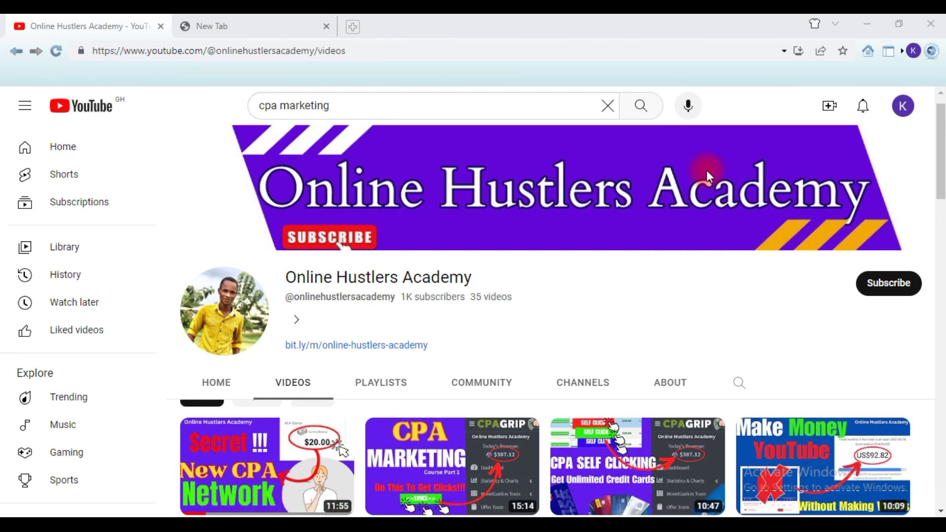
- Subscribe to the Online Hustlers Academy YouTube channel
scroll(707, 174, "down", 3)
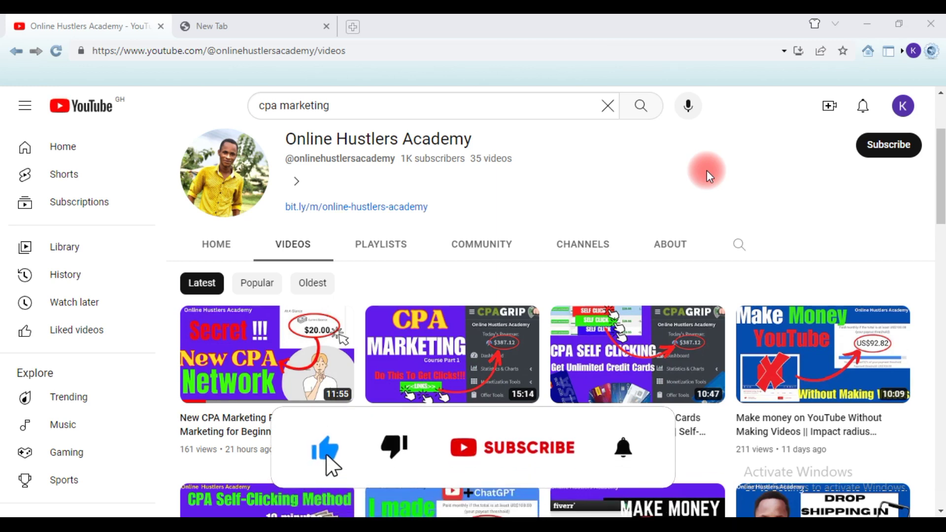
left_click(889, 146)
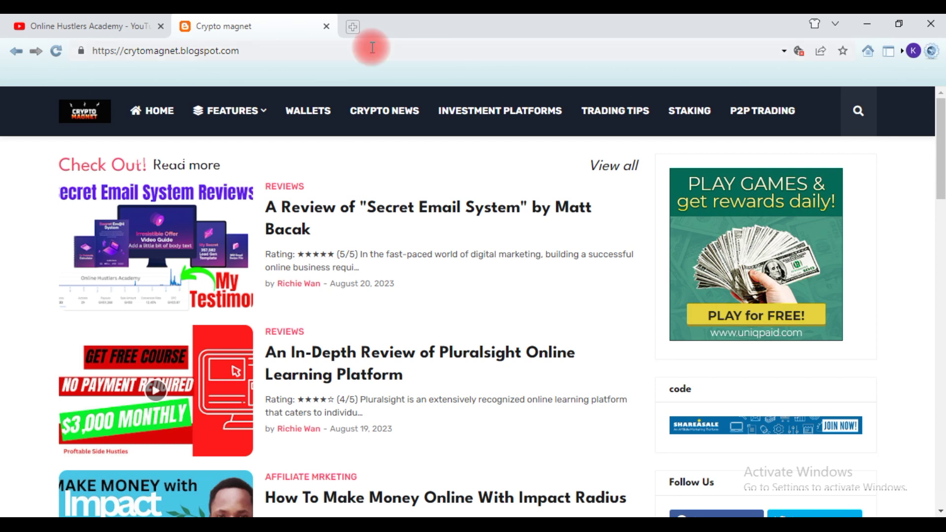
- Open a new browser tab to load blogger.com
key("ctrl+t")
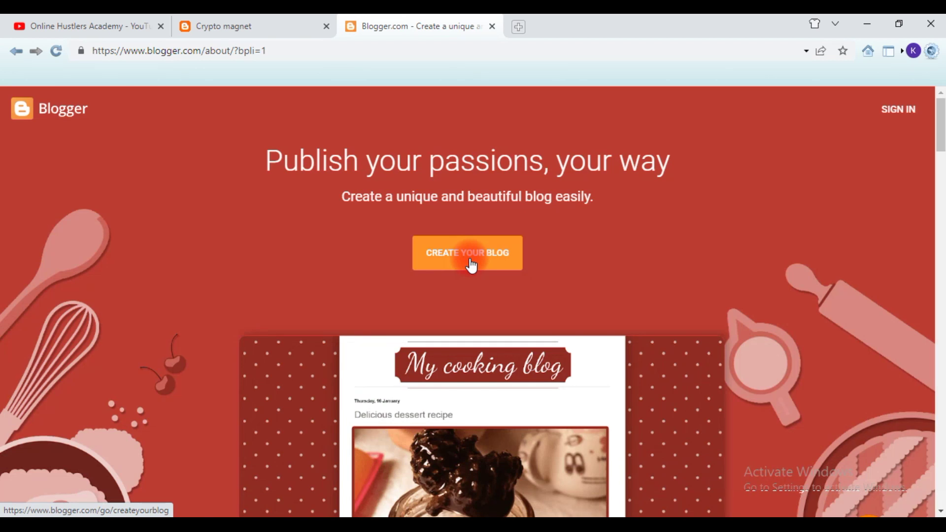
- Start creating a blog and sign in with the Google account and its password
left_click(471, 265)
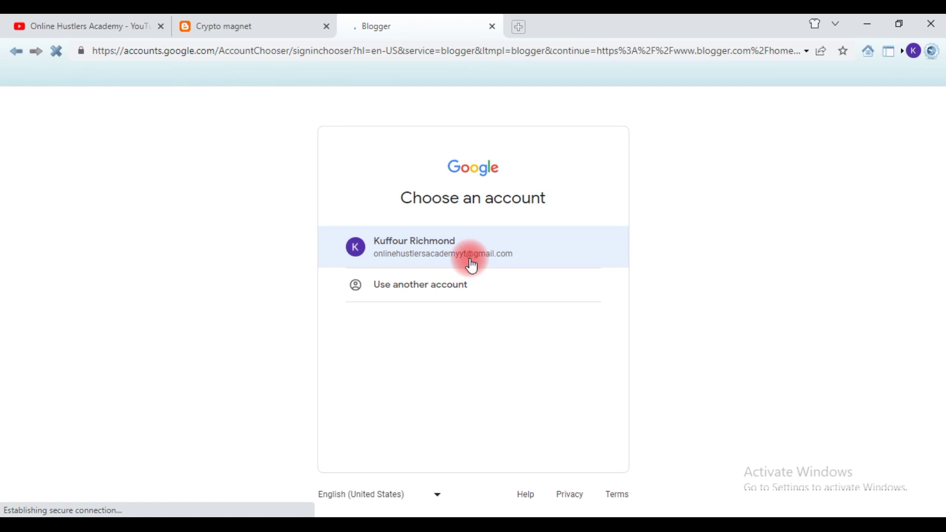
left_click(472, 266)
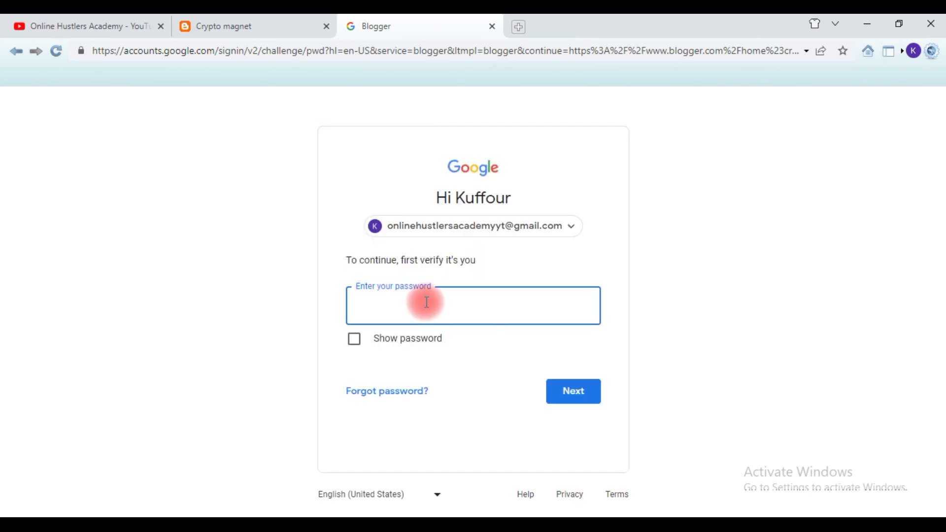
type("•••••••••••••")
left_click(571, 394)
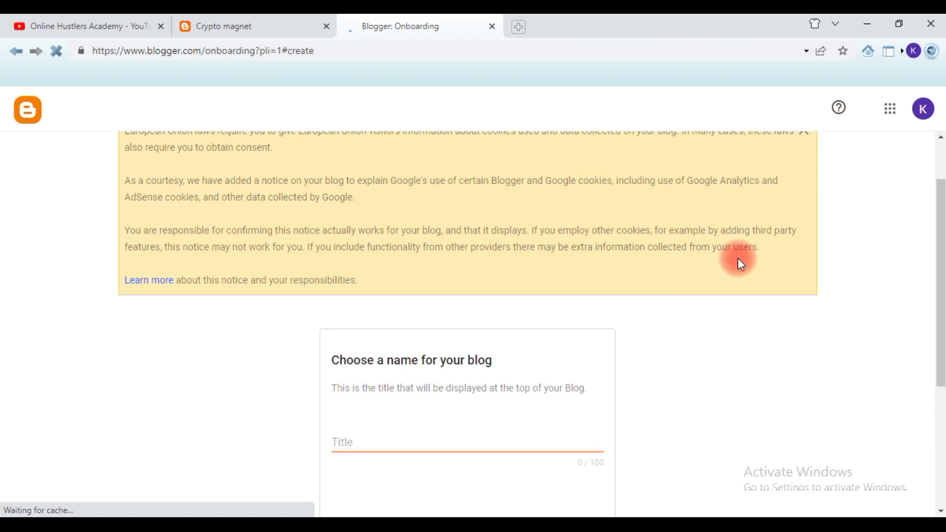
- Dismiss the cookie notice and place the cursor in the blog Title field
scroll(743, 252, "up", 2)
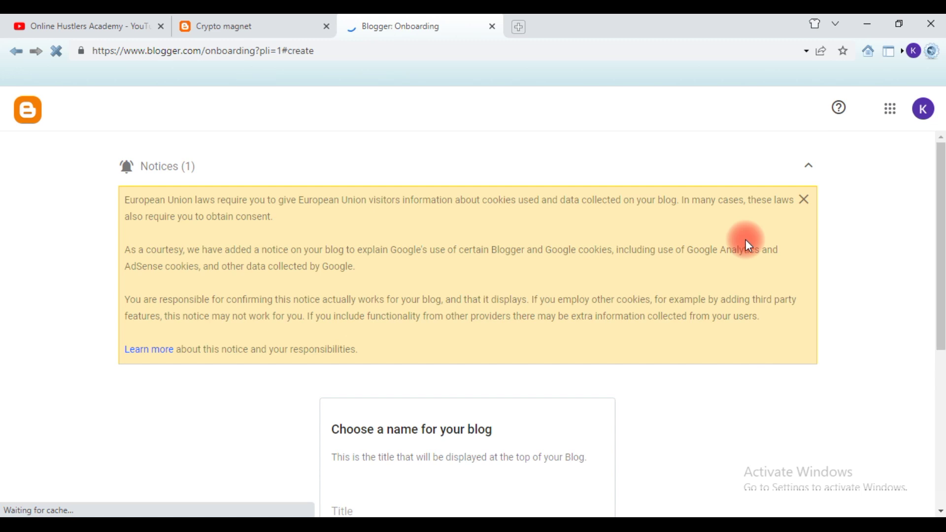
left_click(804, 200)
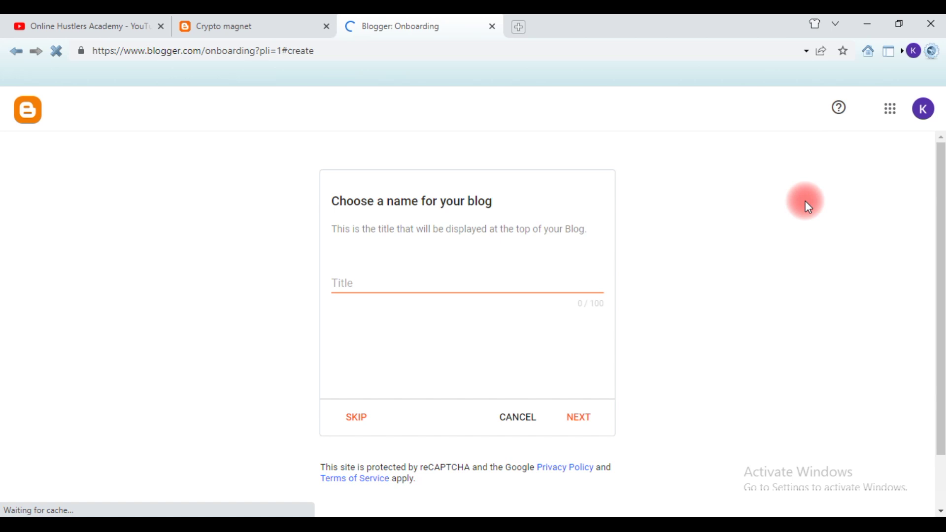
left_click(354, 277)
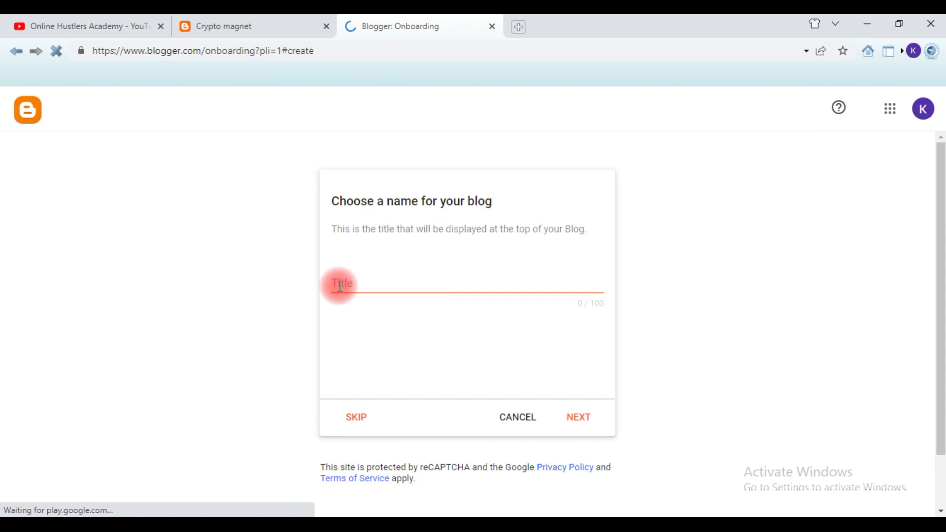
- Paste 'Online Hustlers Academy' as the blog title and continue
type("Online Hustlers Academy")
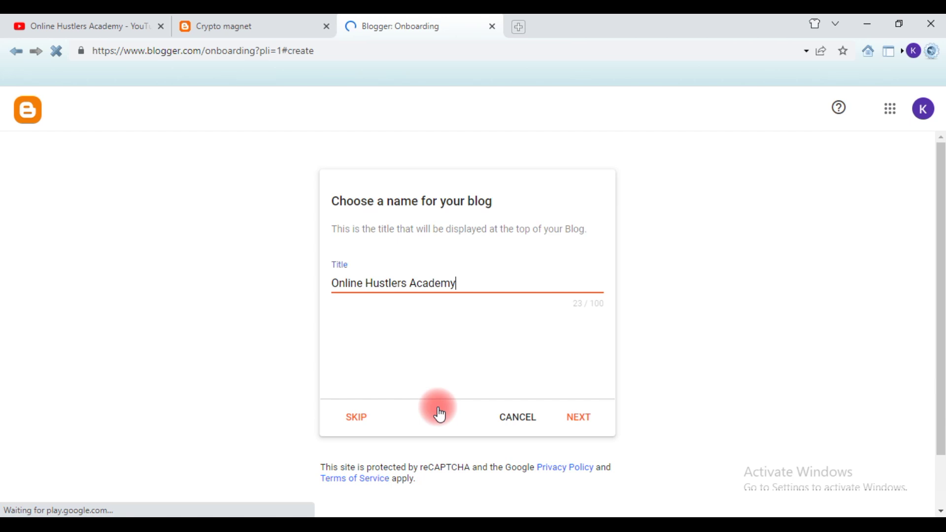
key("Return")
left_click(403, 283)
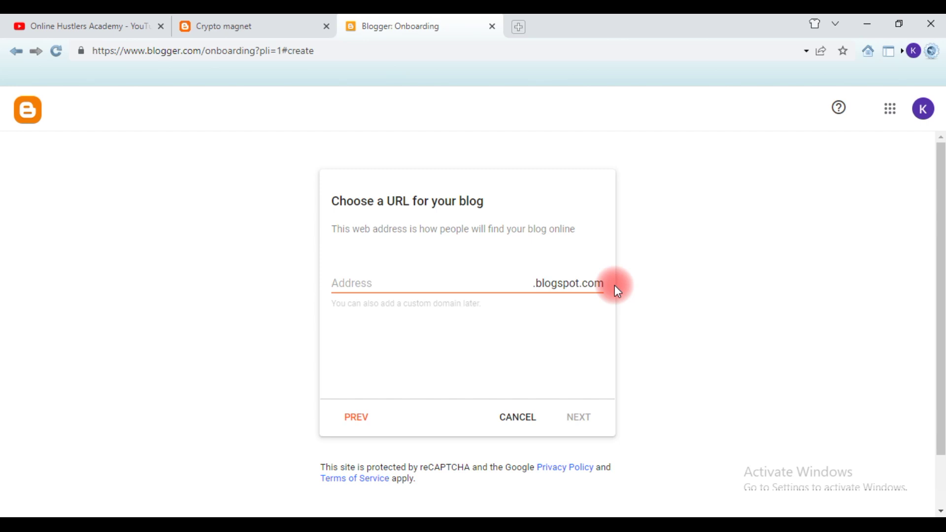
- Paste the address and insert 'rs' to get onlinehustlersacademyblog.blogspot.com, then continue
left_click(412, 286)
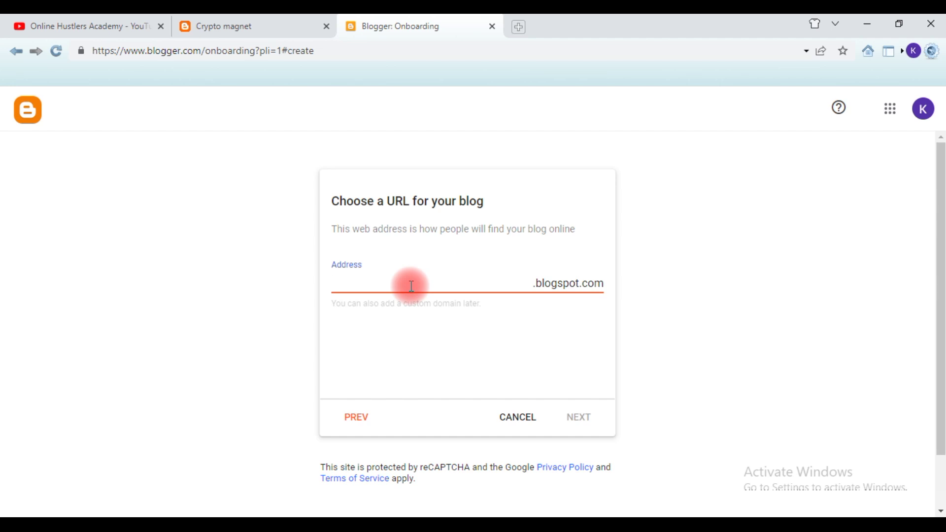
type("onlinehustleacademyblog")
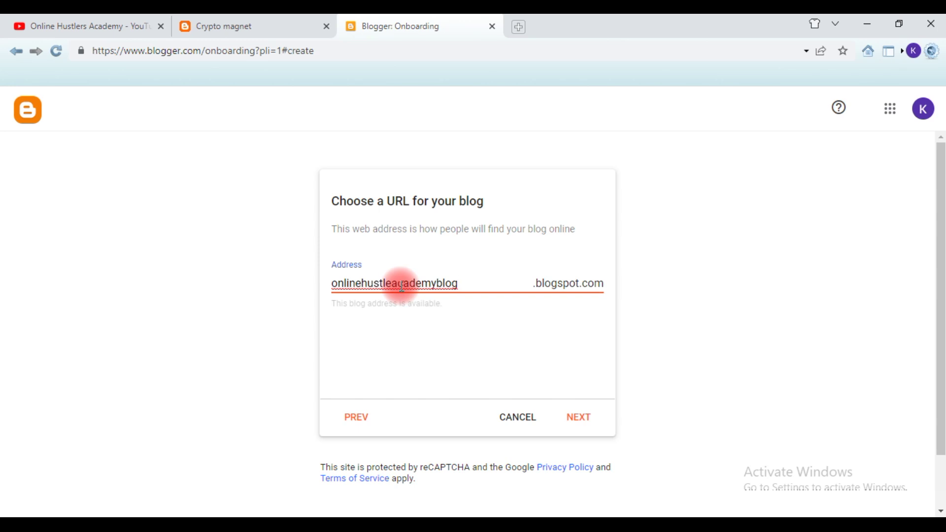
left_click(303, 286)
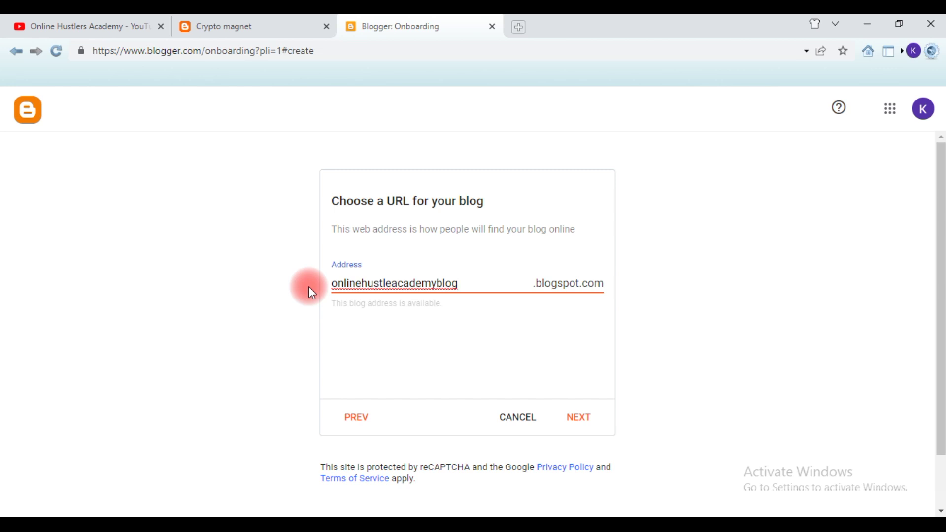
left_click(391, 283)
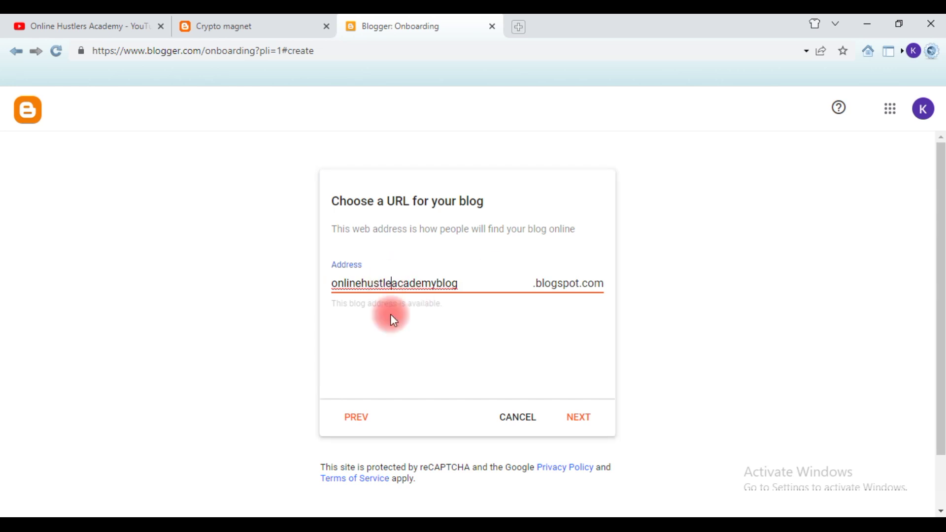
type("rs")
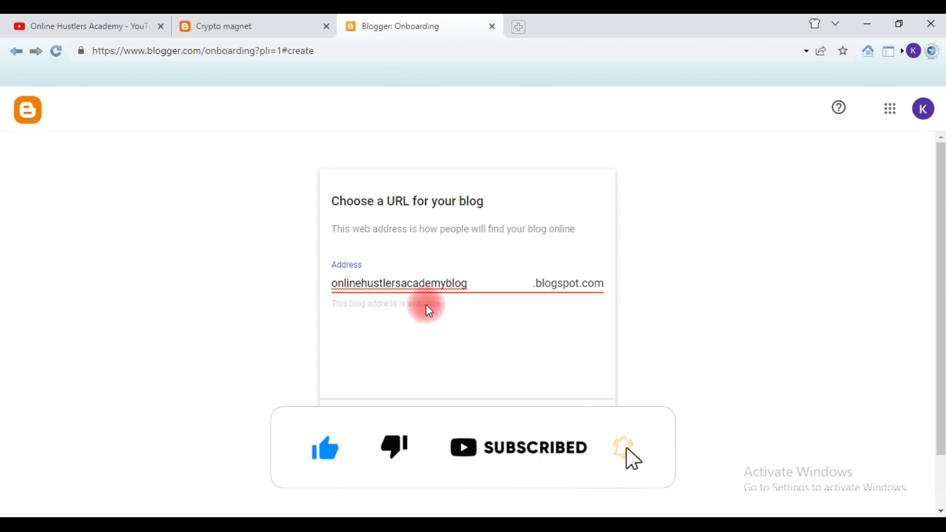
left_click(578, 421)
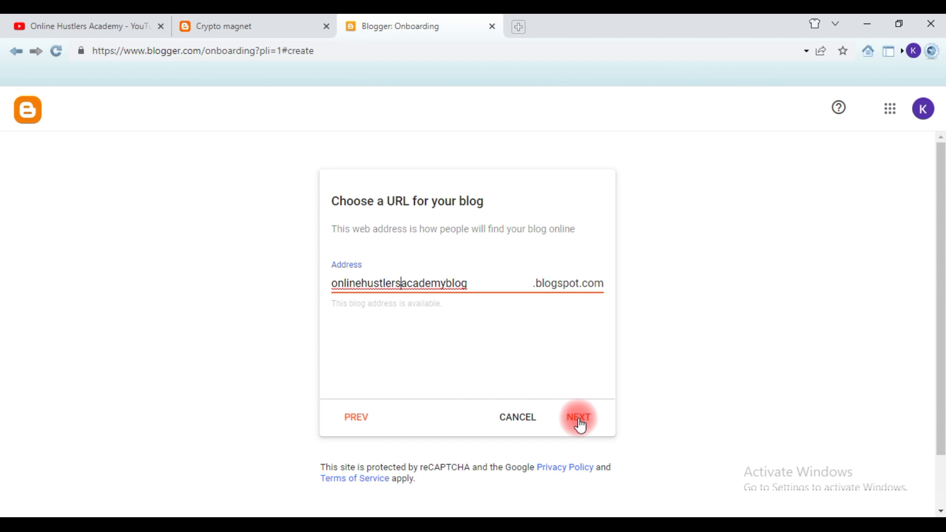
left_click(581, 423)
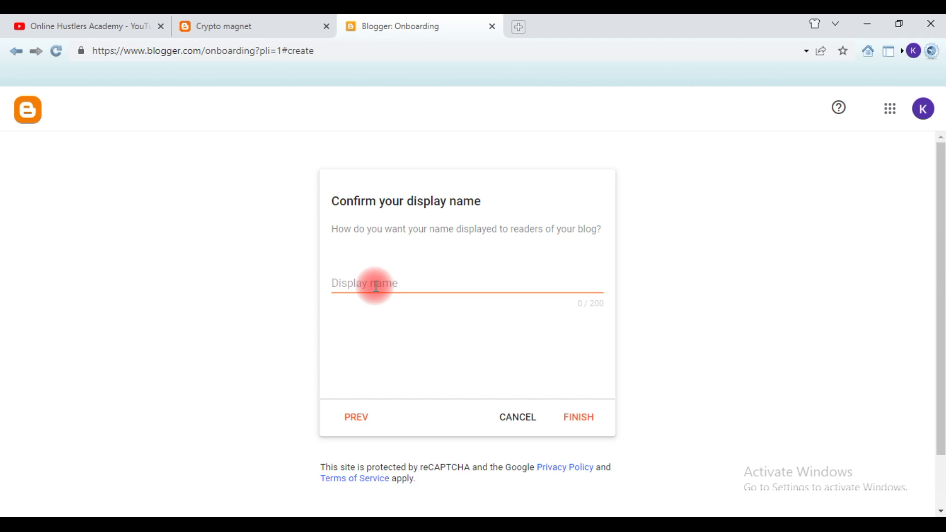
- Type 'Online Hustlers Academy Blog' into the display name field
left_click(375, 286)
type("Onli")
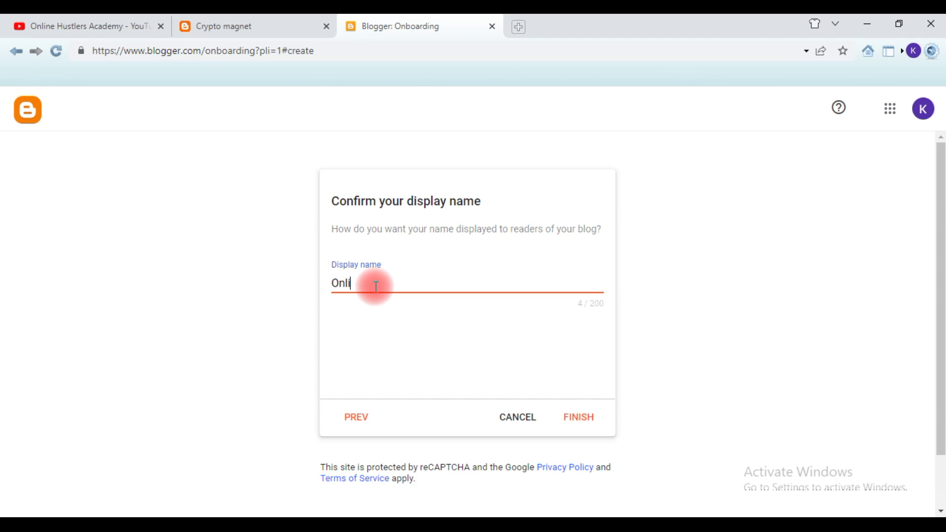
type("ne Hustlers Academy")
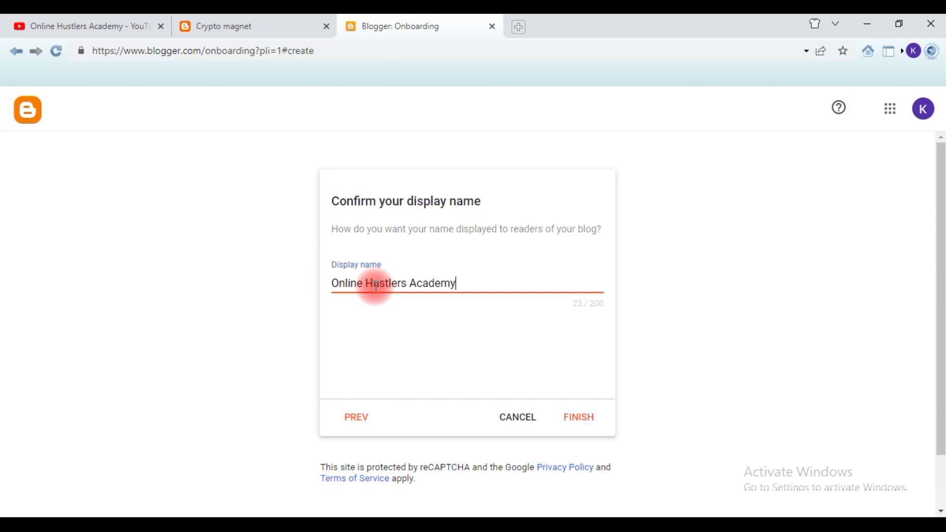
type(" Blog")
- Remove the spaces to make the display name 'OnlineHustlersAcademyBlog', then finish setup
left_click(465, 290)
key("BackSpace")
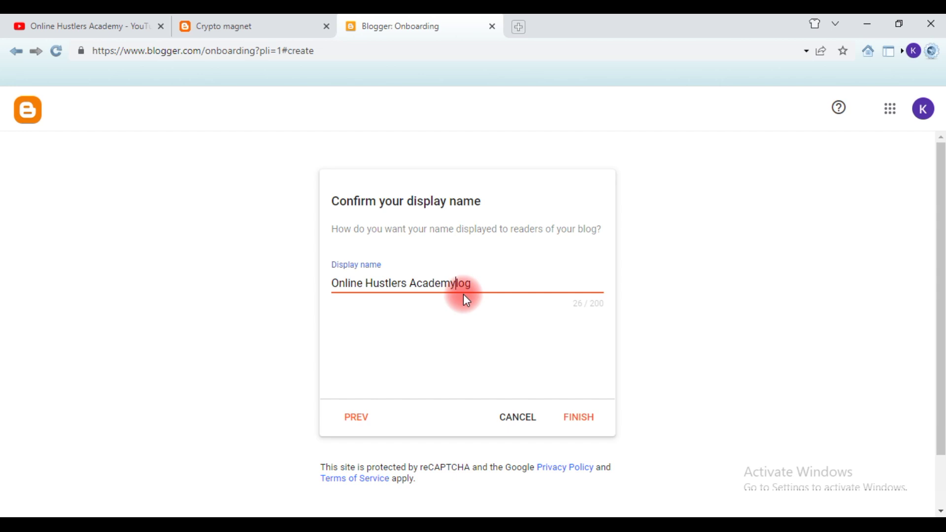
type("b")
left_click(413, 284)
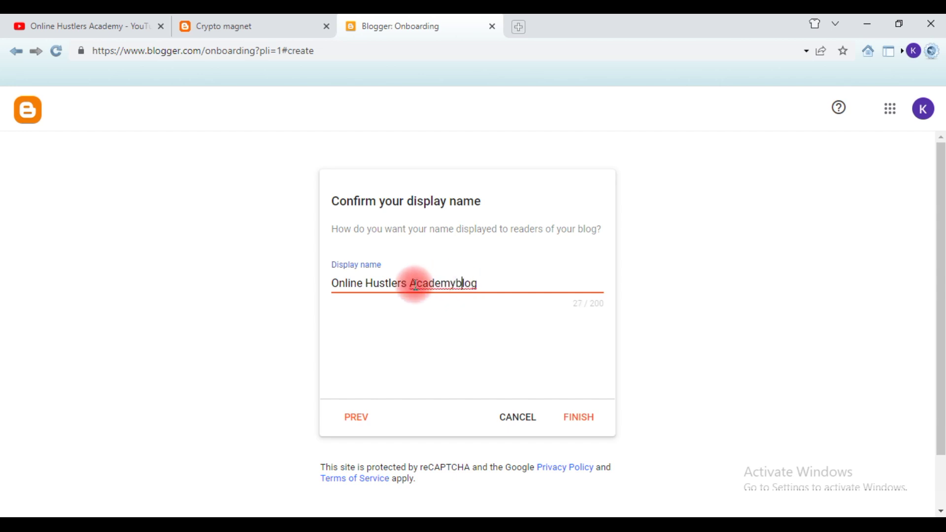
left_click(413, 286)
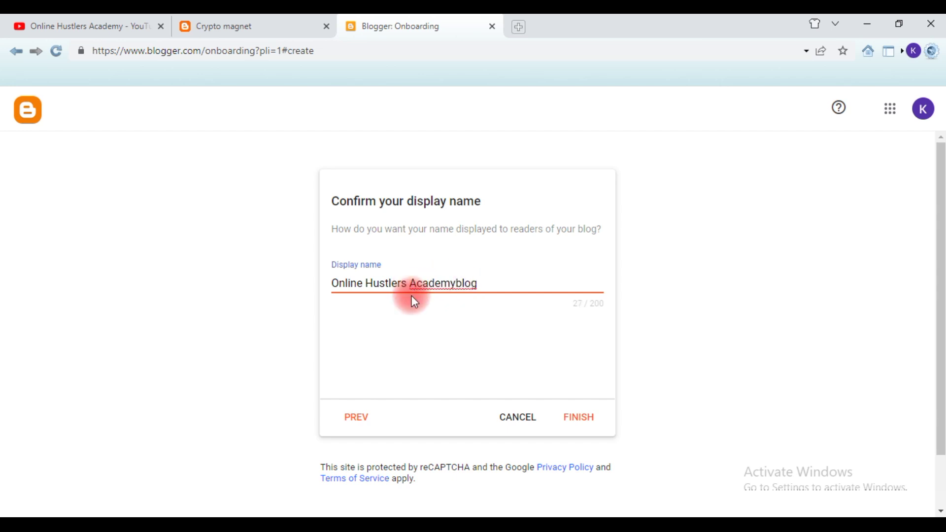
key("BackSpace")
left_click(367, 285)
key("BackSpace")
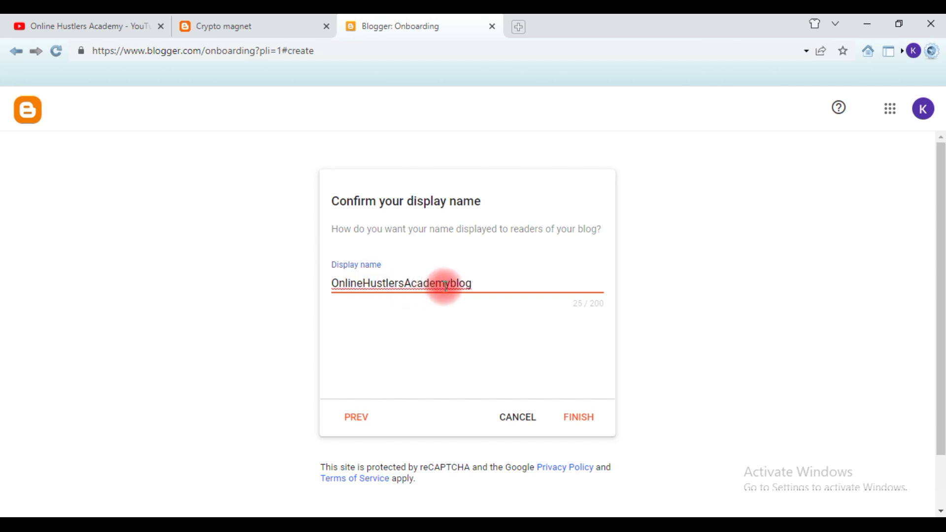
left_click(452, 283)
key("BackSpace")
type("B")
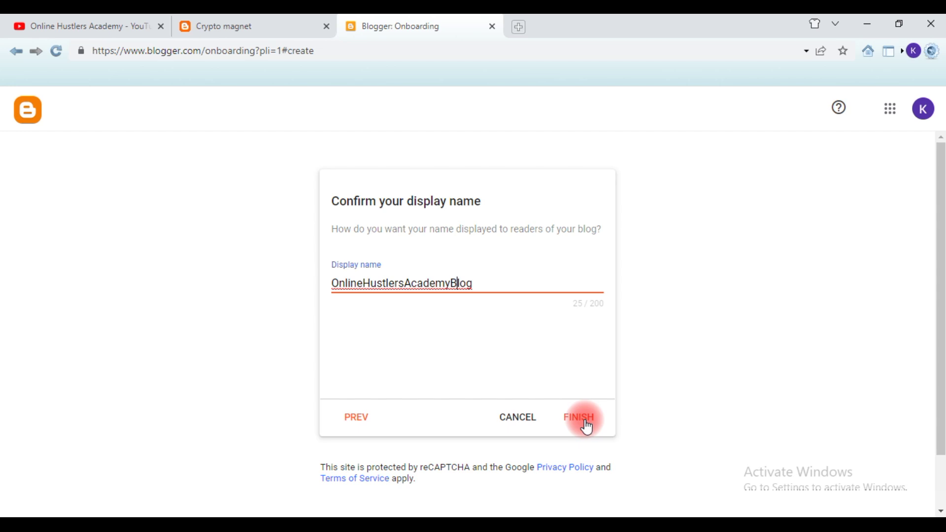
left_click(587, 425)
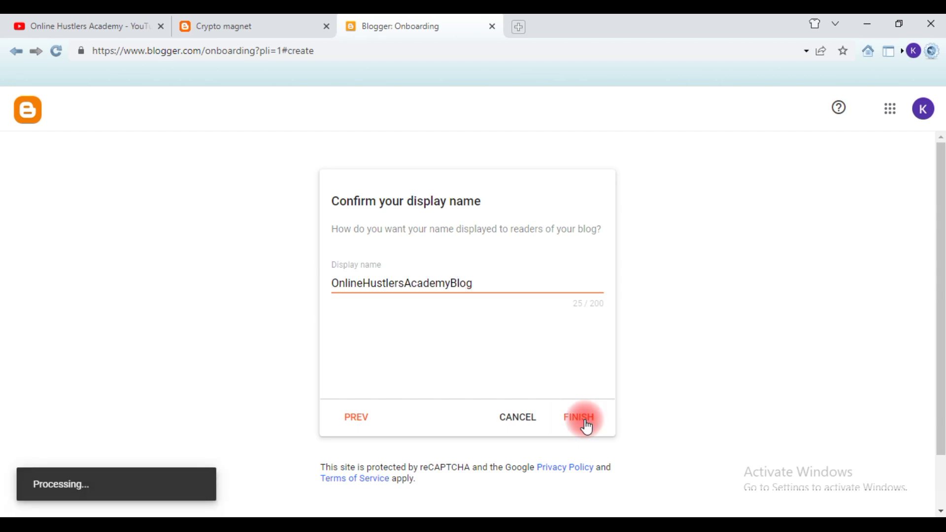
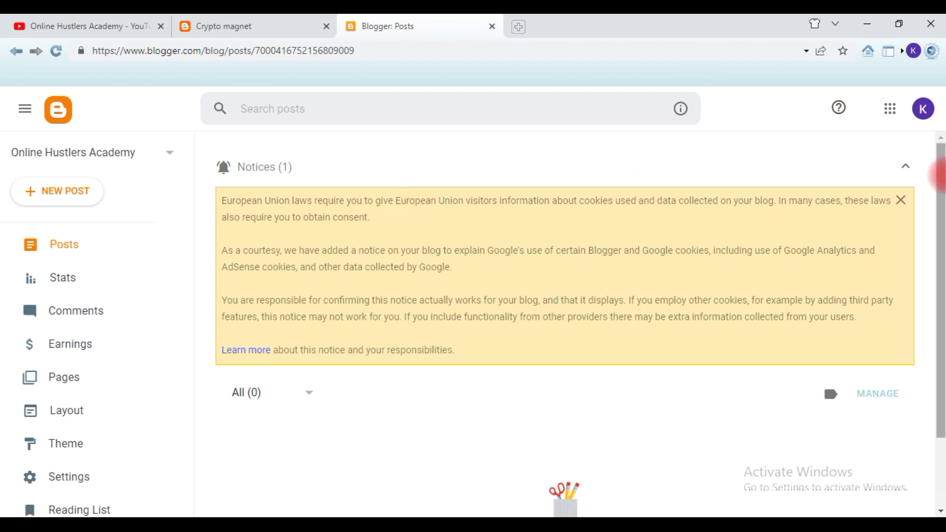
- Dismiss the EU cookie notice and open the live Online Hustlers Academy blog via View blog
left_click(901, 200)
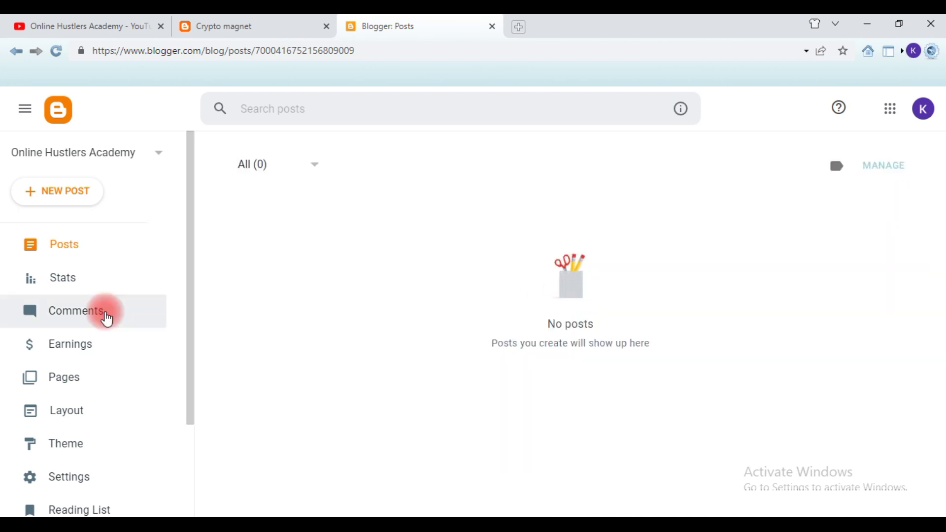
scroll(98, 374, "down", 2)
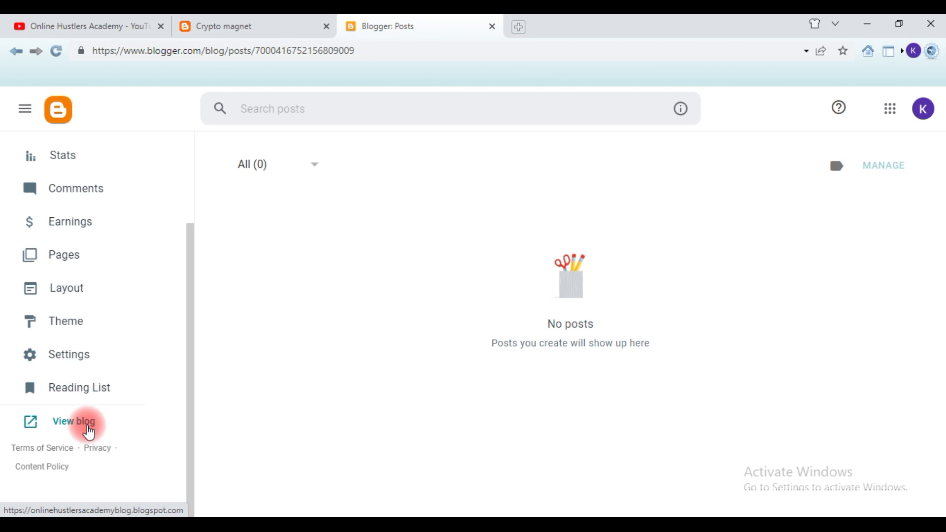
left_click(89, 432)
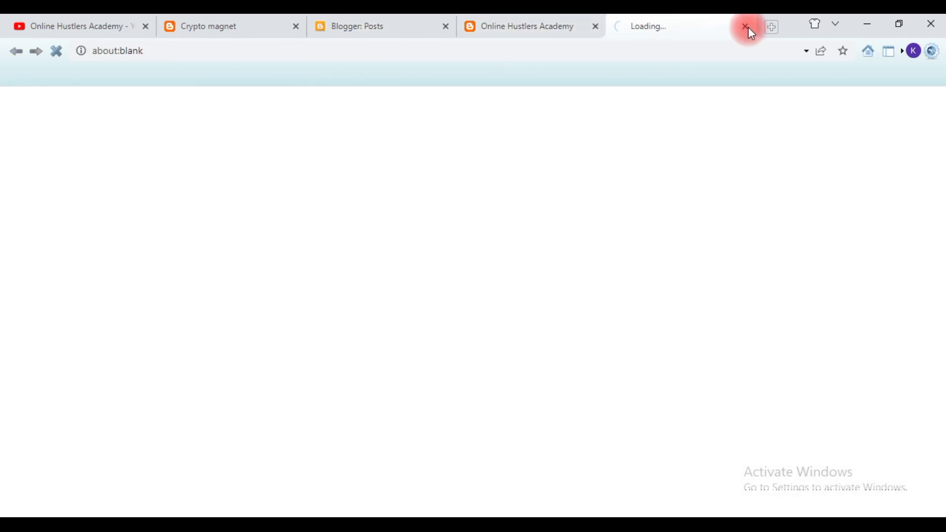
- Close the blank Loading tab and return to the Blogger Posts dashboard
left_click(748, 28)
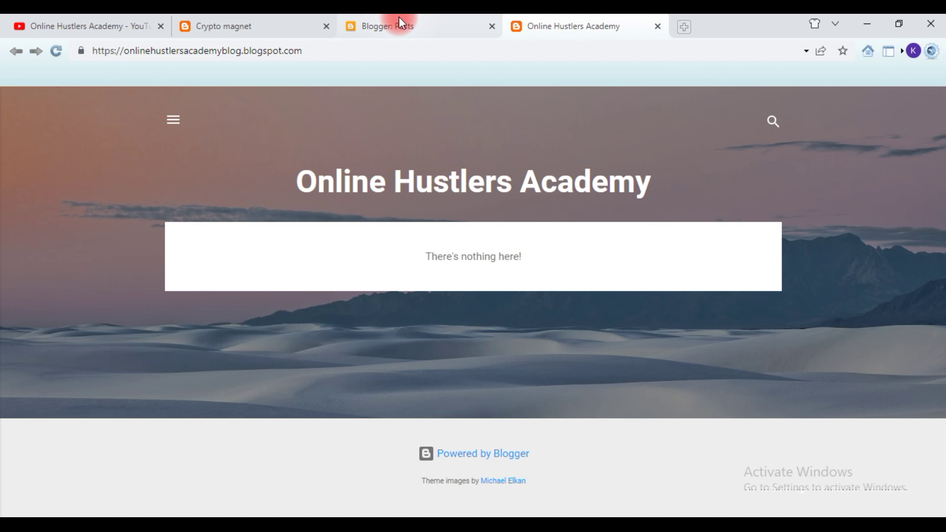
left_click(400, 19)
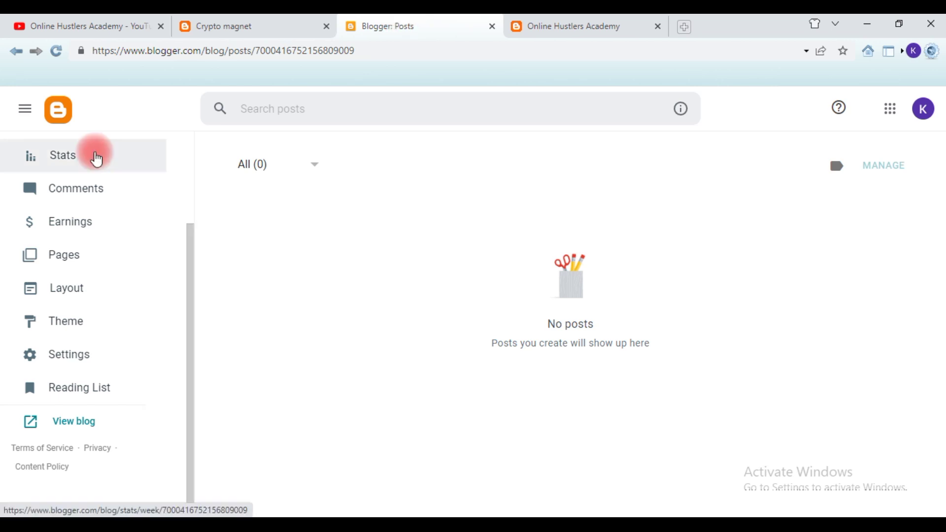
scroll(119, 190, "up", 3)
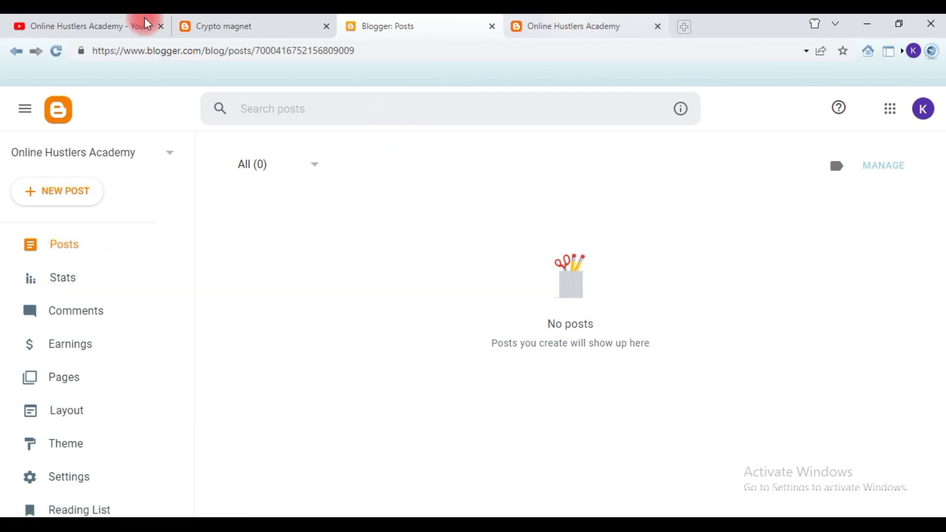
- On the Crypto magnet blog, follow the sidebar ShareASale Join Now banner to ShareASale's homepage
left_click(250, 22)
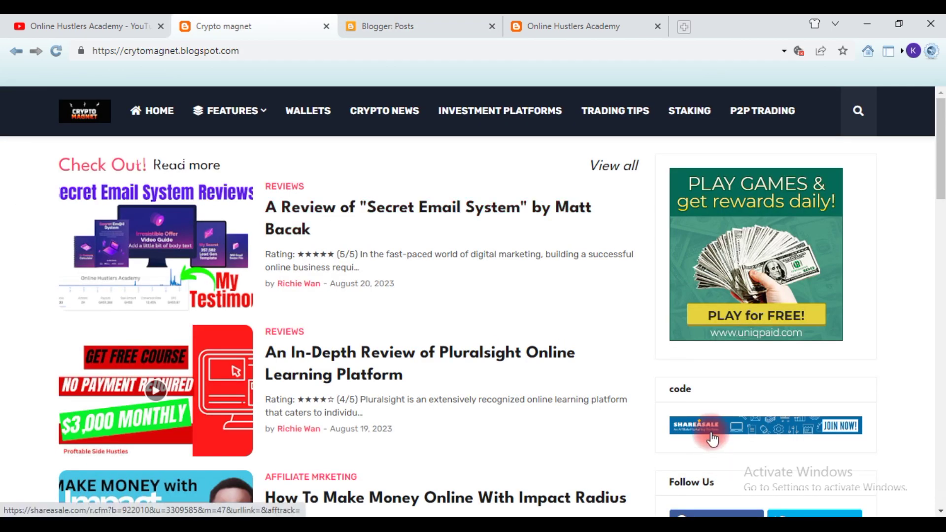
scroll(712, 437, "down", 10)
scroll(710, 427, "up", 8)
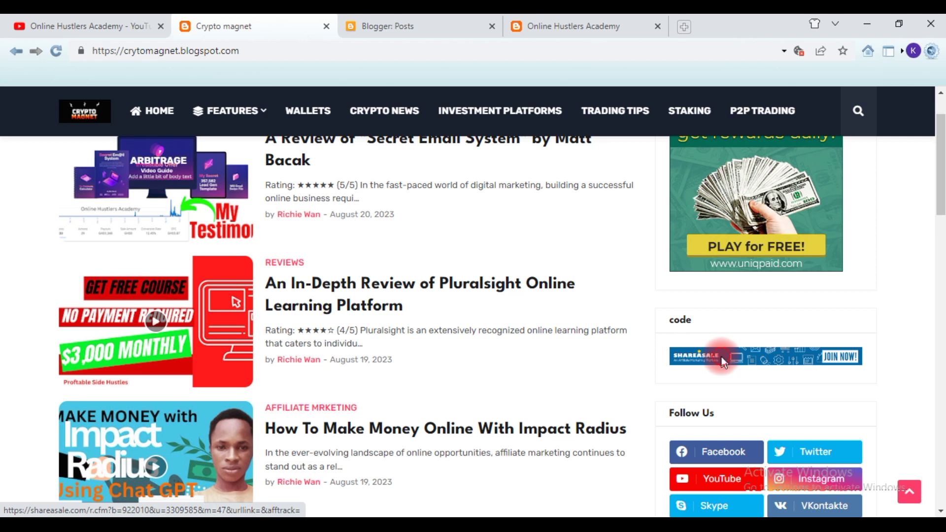
left_click(723, 362)
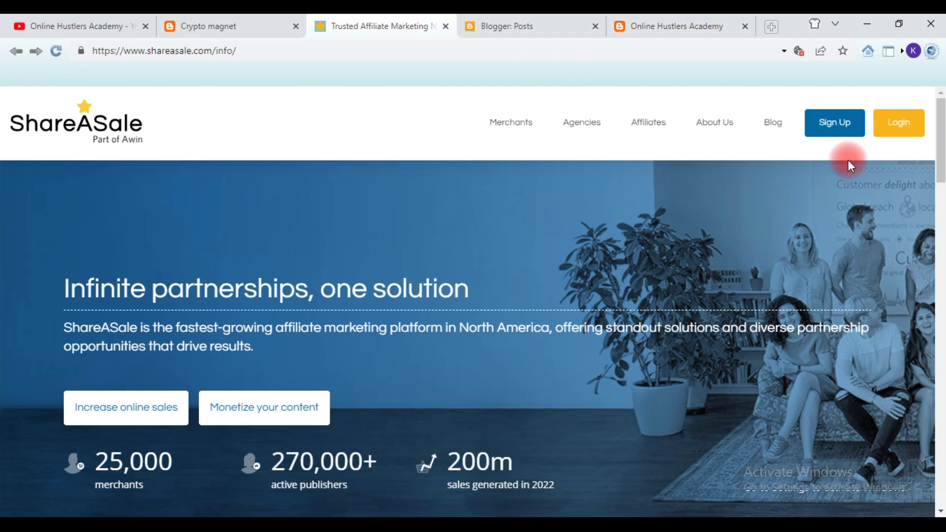
- Choose Affiliate Sign Up under the Sign Up menu to reach Affiliate Account Creation
mouse_move(847, 160)
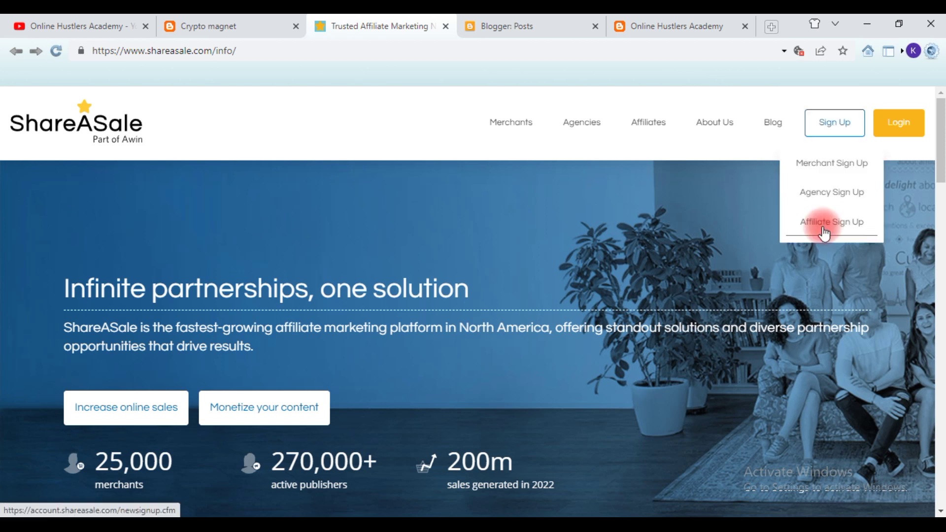
left_click(824, 231)
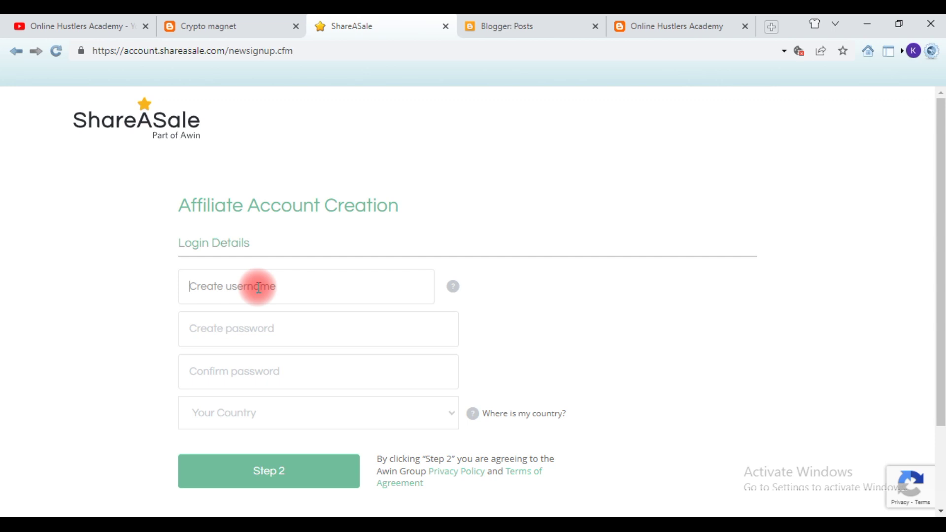
- Enter a username, then type the account password and retype it in Confirm password
type("K-Rich")
left_click(261, 332)
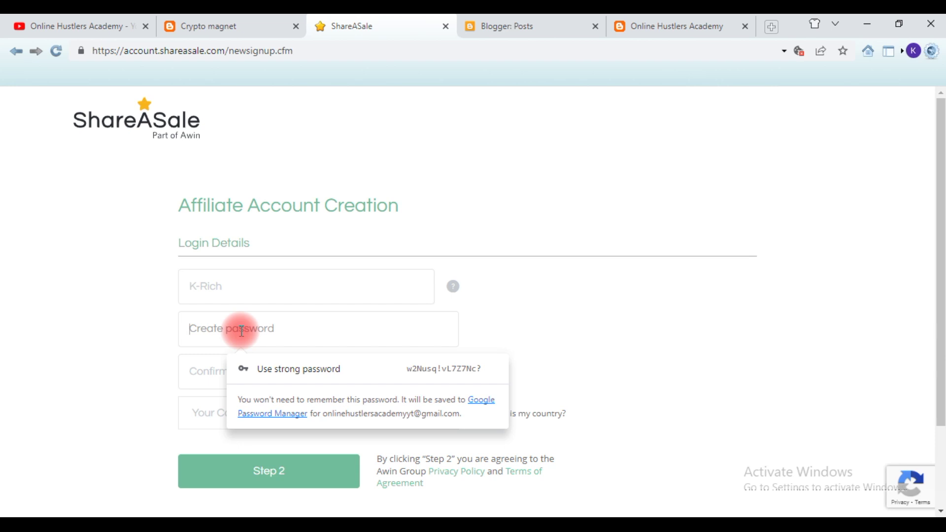
type("••")
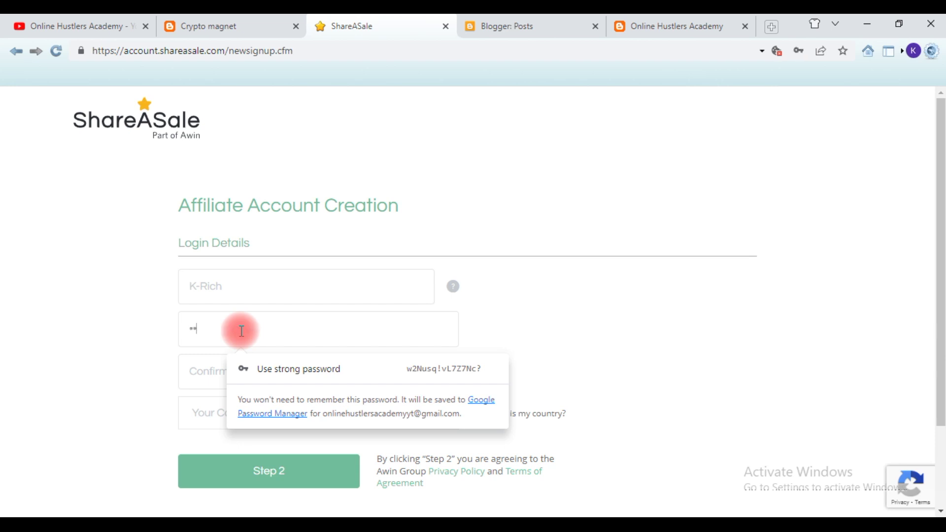
type("•••••")
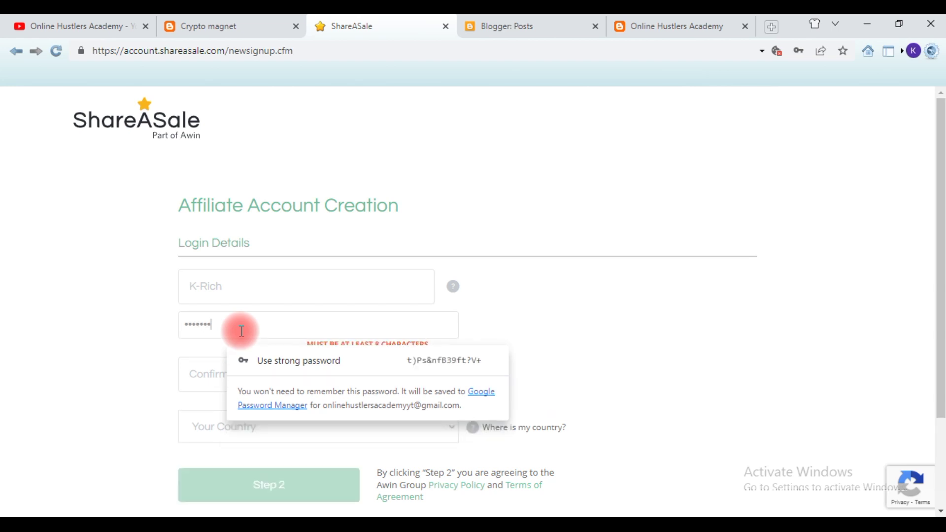
type("••••••")
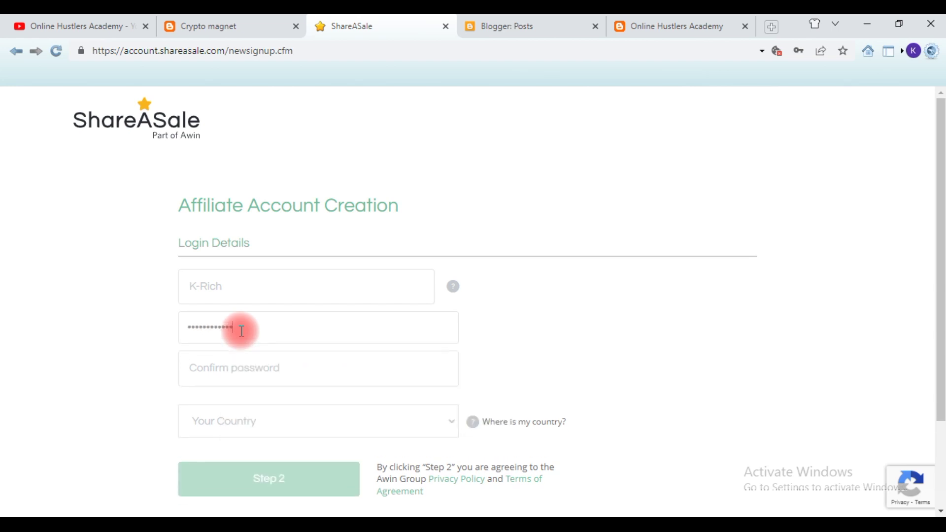
left_click(285, 370)
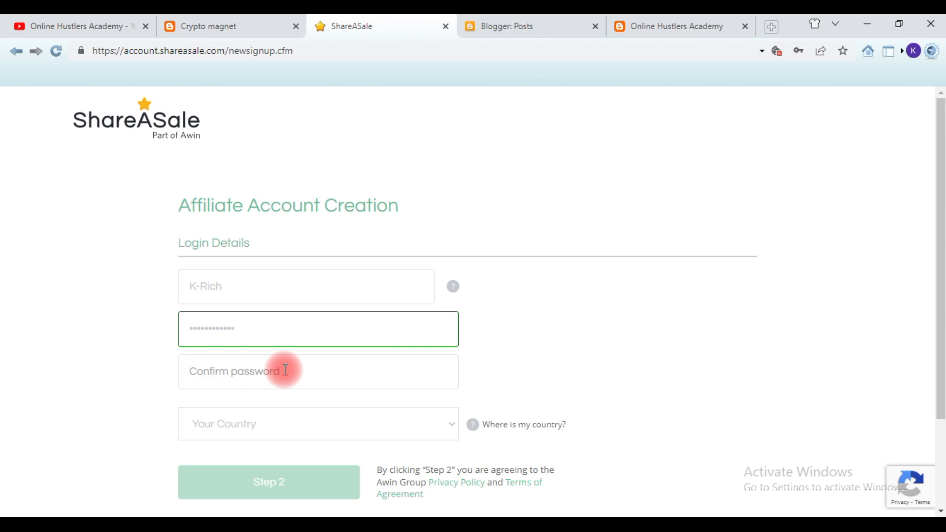
type("•")
key("BackSpace")
type("••••••")
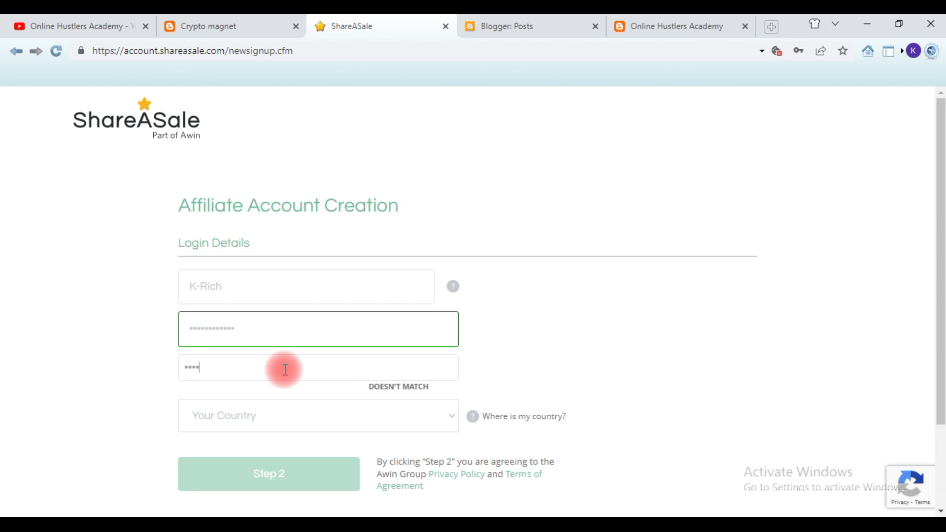
type("•••••••")
- Select Ghana as the country and submit the login details with the Step 2 button
left_click(283, 424)
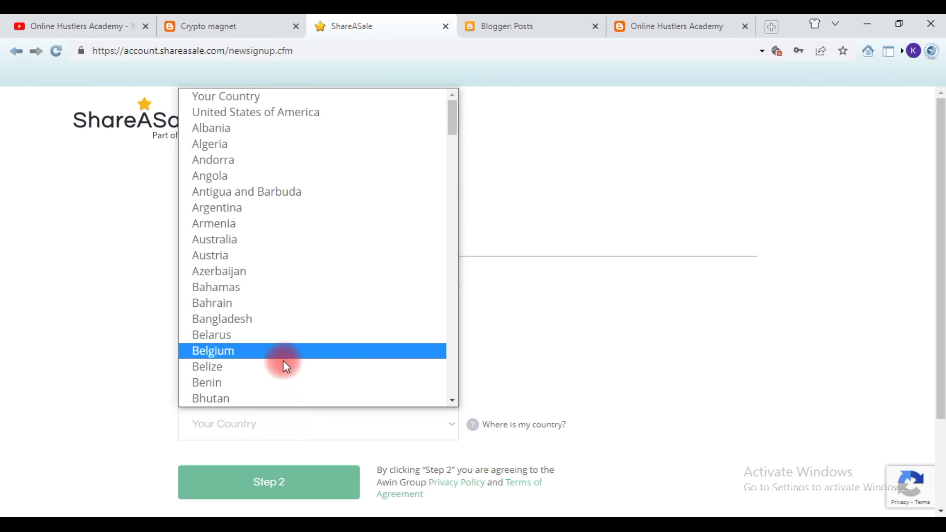
scroll(282, 360, "down", 5)
scroll(283, 359, "up", 5)
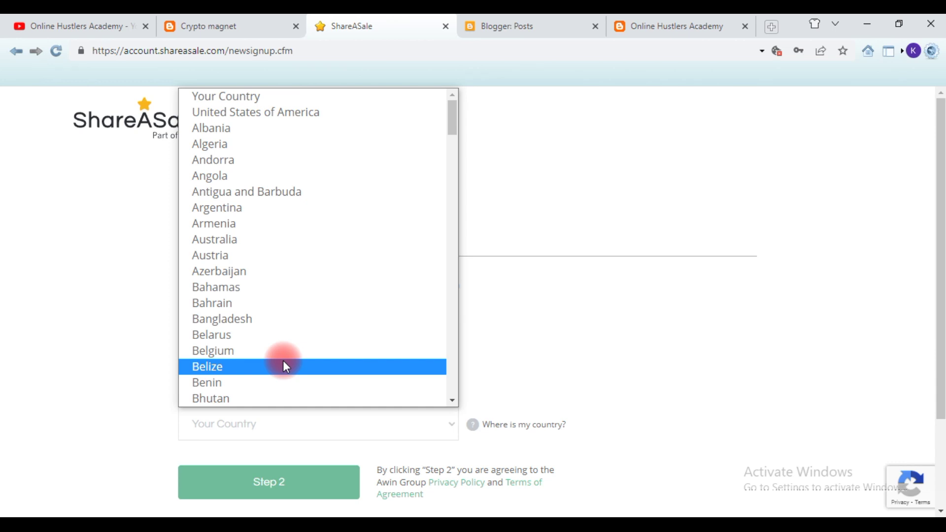
scroll(283, 364, "down", 5)
scroll(284, 365, "down", 9)
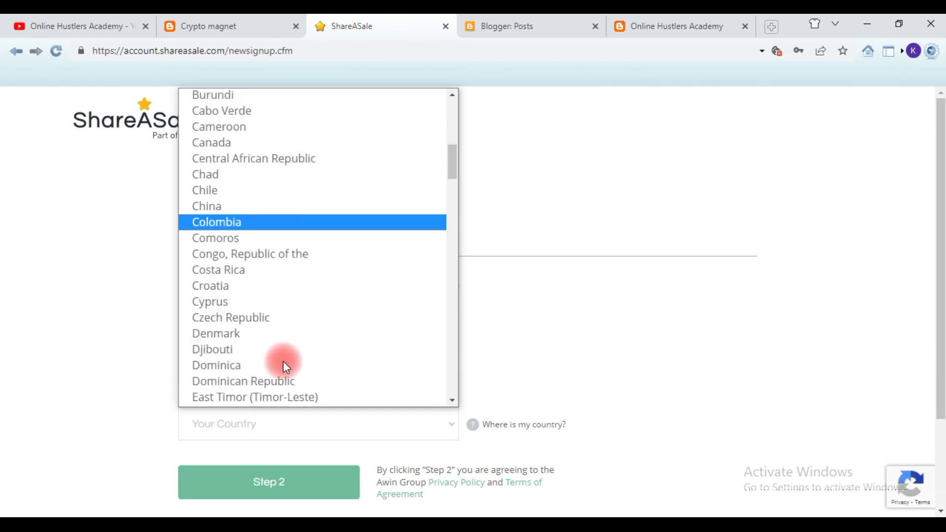
scroll(283, 362, "down", 3)
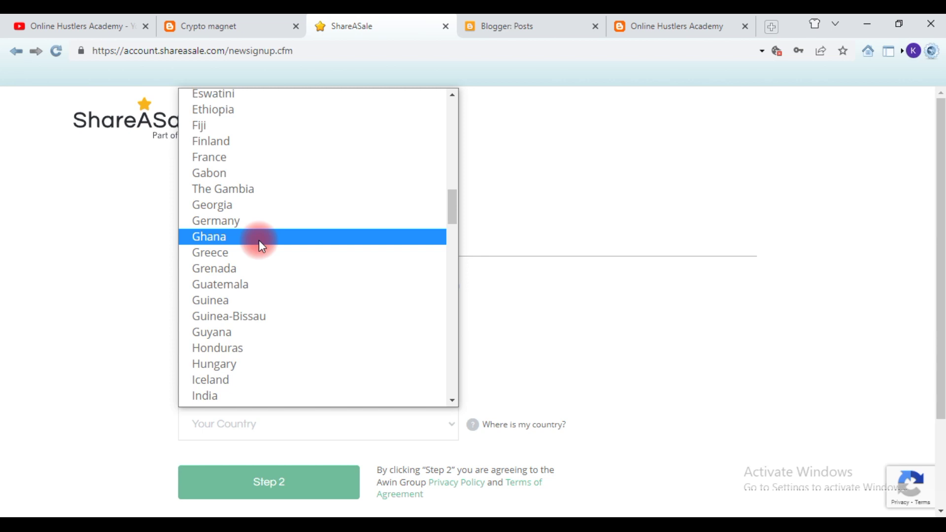
left_click(261, 245)
scroll(383, 416, "down", 2)
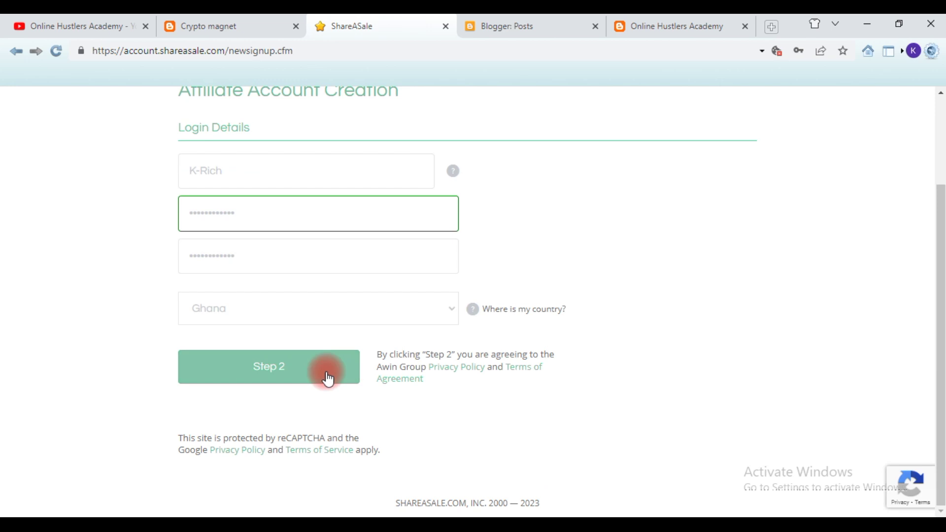
mouse_move(493, 312)
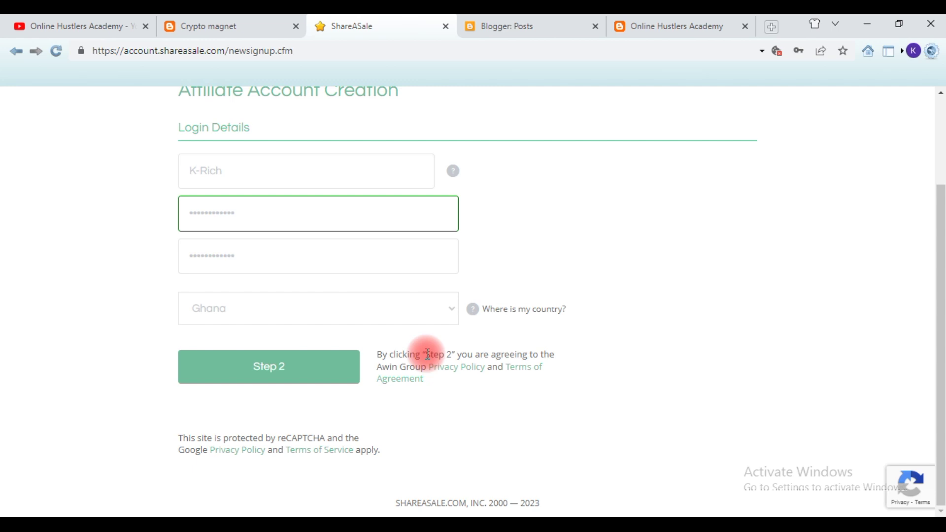
left_click(319, 381)
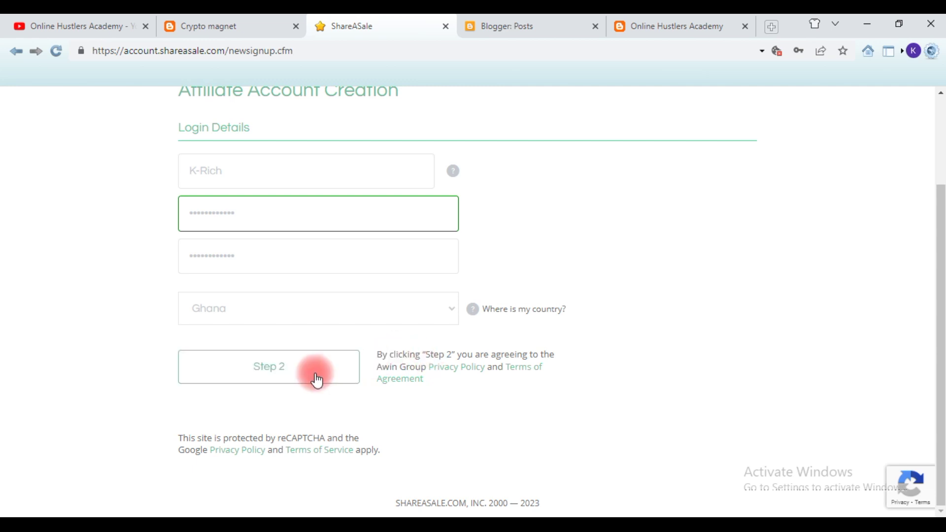
- Confirm the move to Step 2 and scroll to the empty Website Url field
left_click(312, 380)
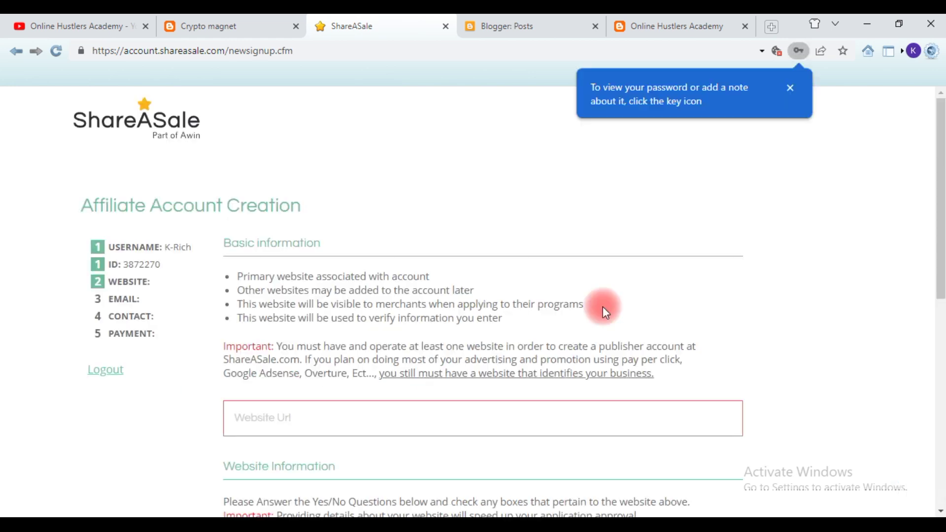
scroll(601, 307, "down", 4)
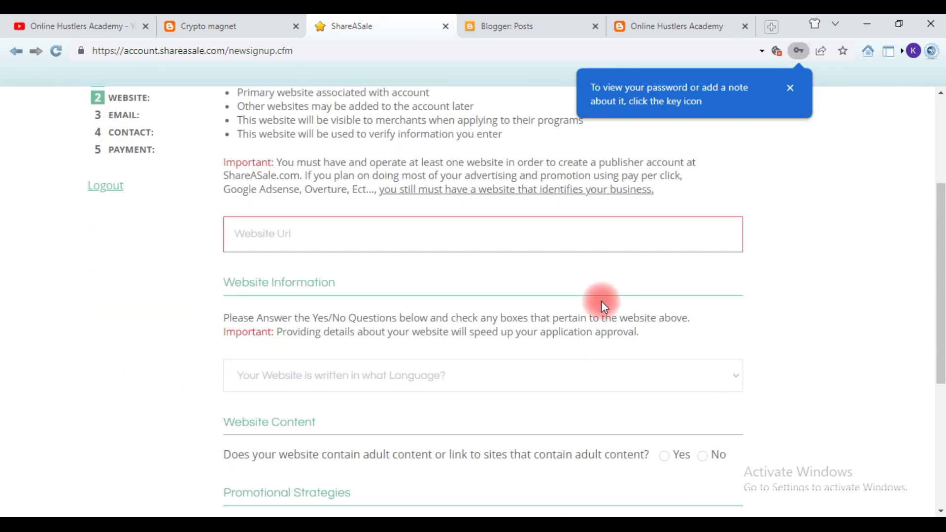
scroll(460, 169, "down", 1)
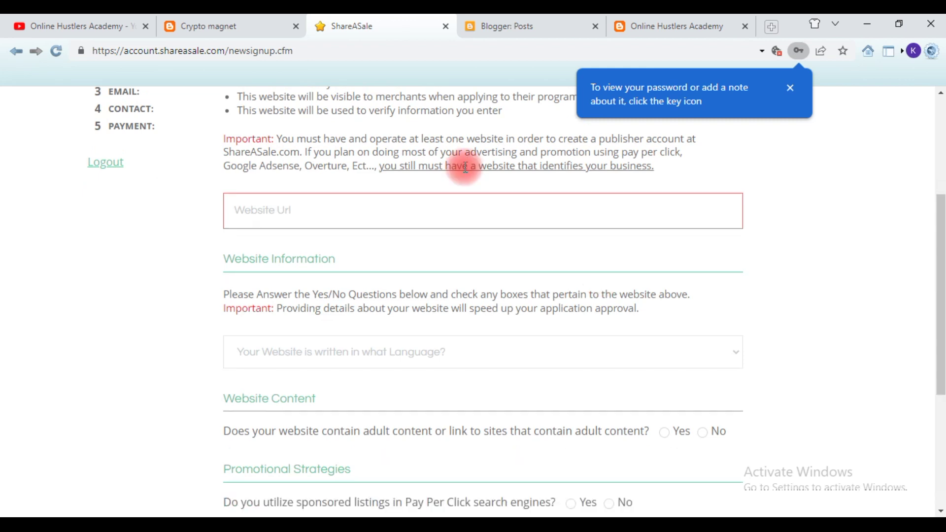
scroll(460, 168, "up", 3)
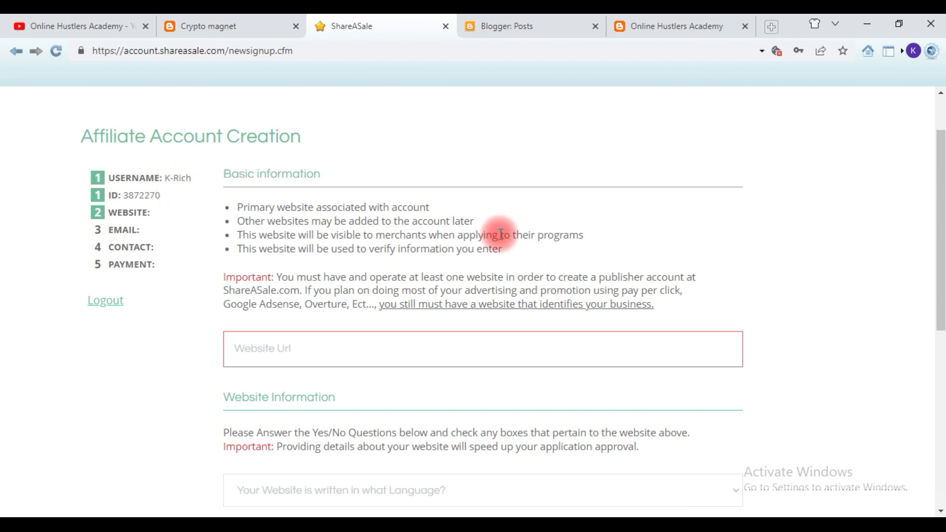
scroll(487, 236, "down", 1)
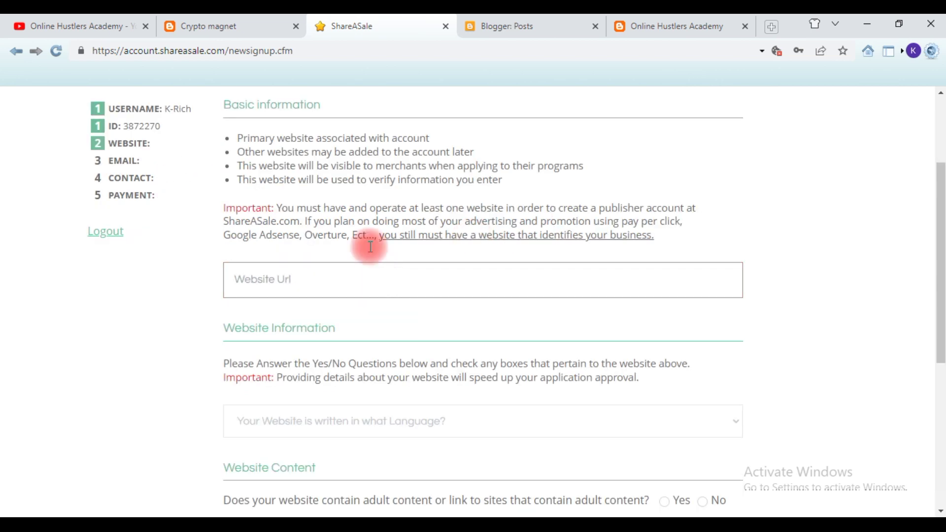
left_click(639, 25)
left_click(338, 50)
key("ctrl+c")
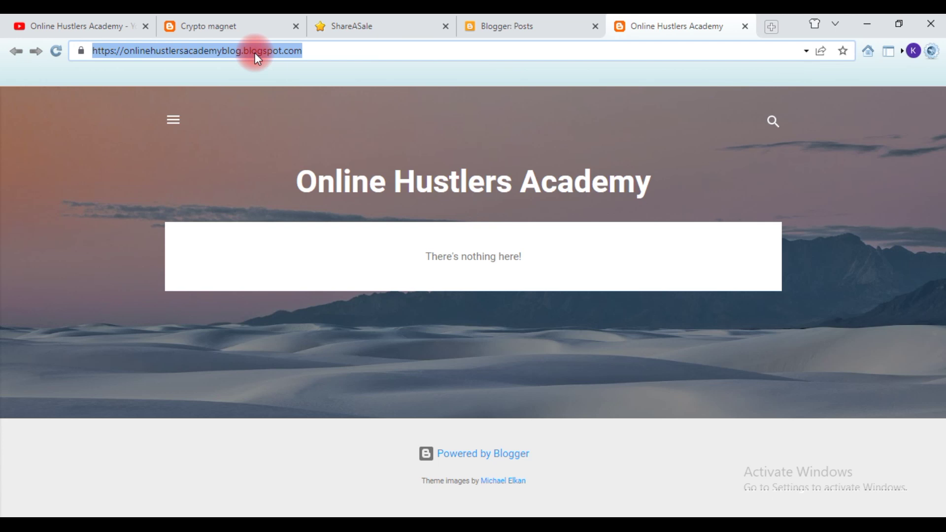
left_click(277, 286)
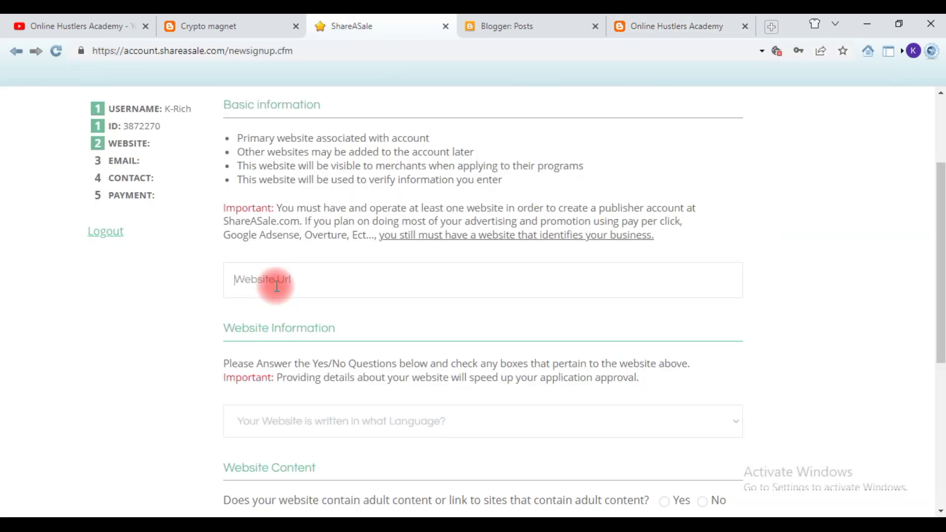
key("ctrl+v")
scroll(377, 352, "down", 1)
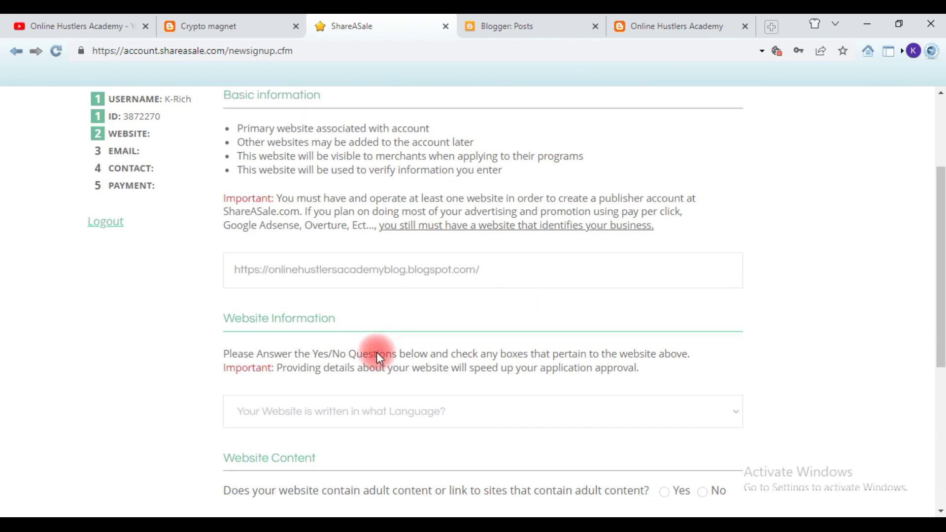
scroll(376, 352, "down", 1)
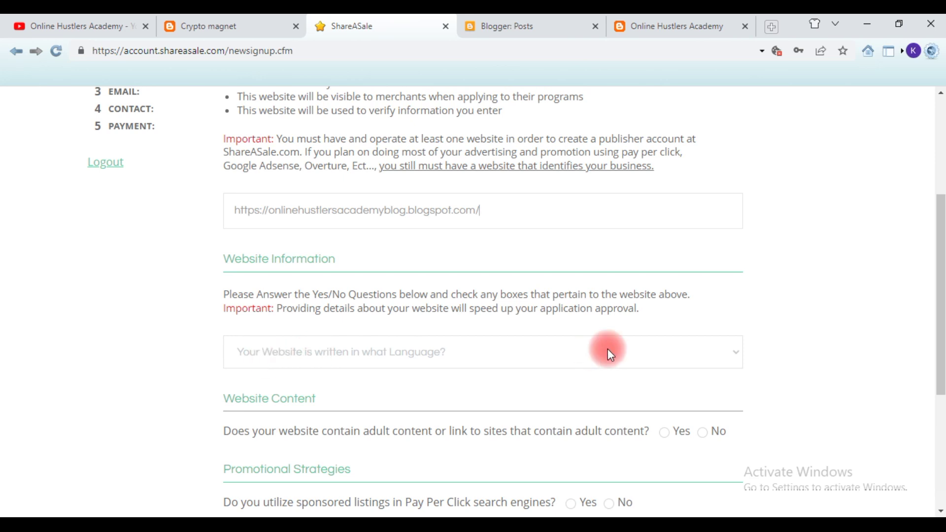
left_click(684, 350)
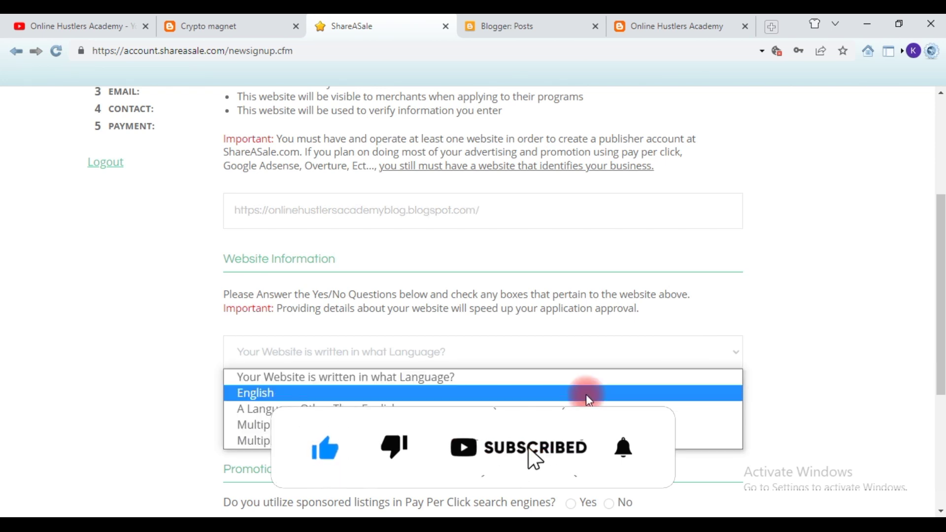
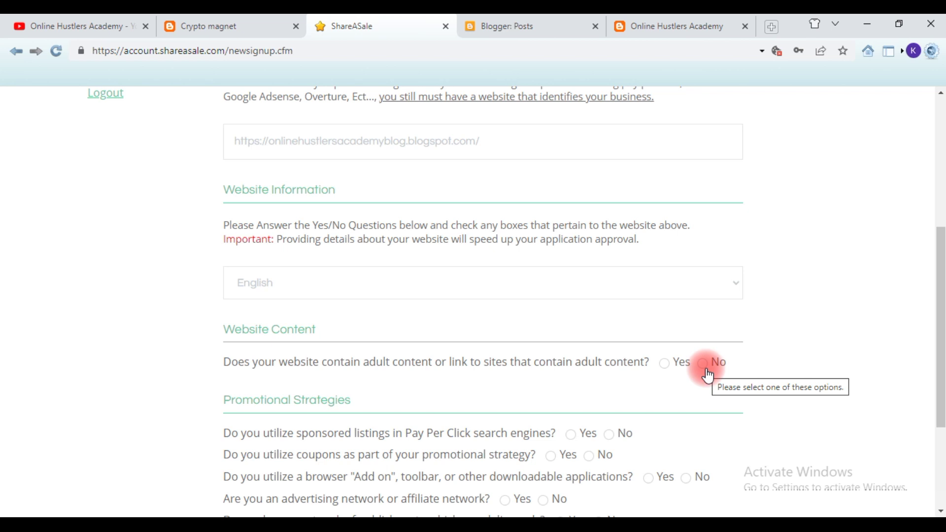
- Answer No to the adult content, coupons, browser add-on, publishers network and ads-on-other-sites questions
left_click(701, 364)
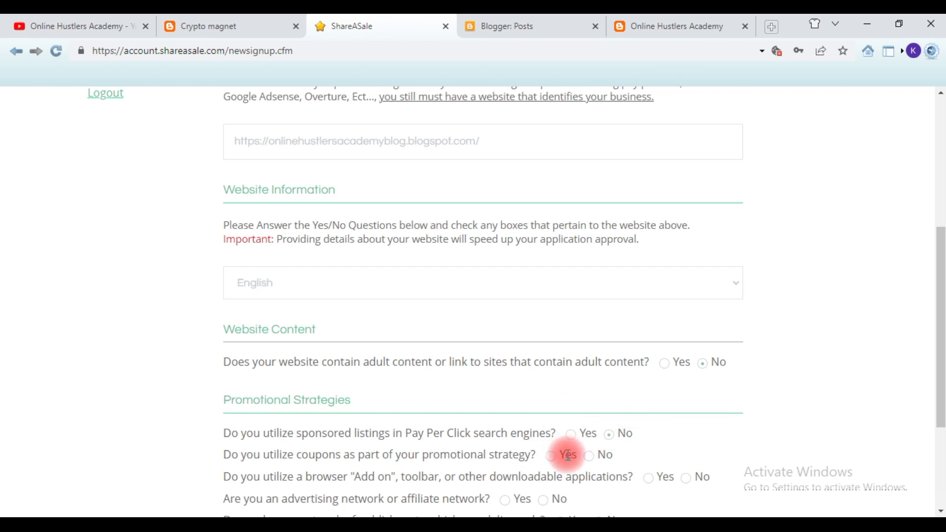
left_click(591, 455)
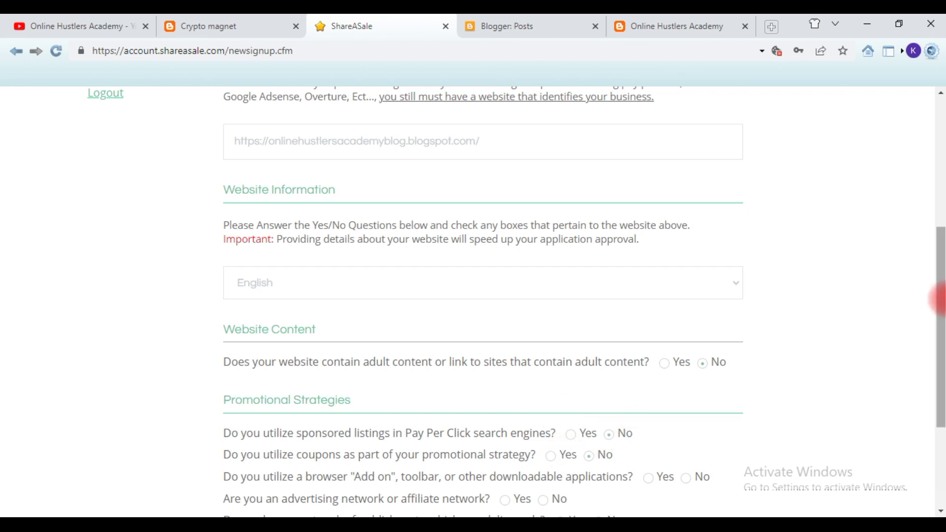
left_click_drag(938, 319, 722, 394)
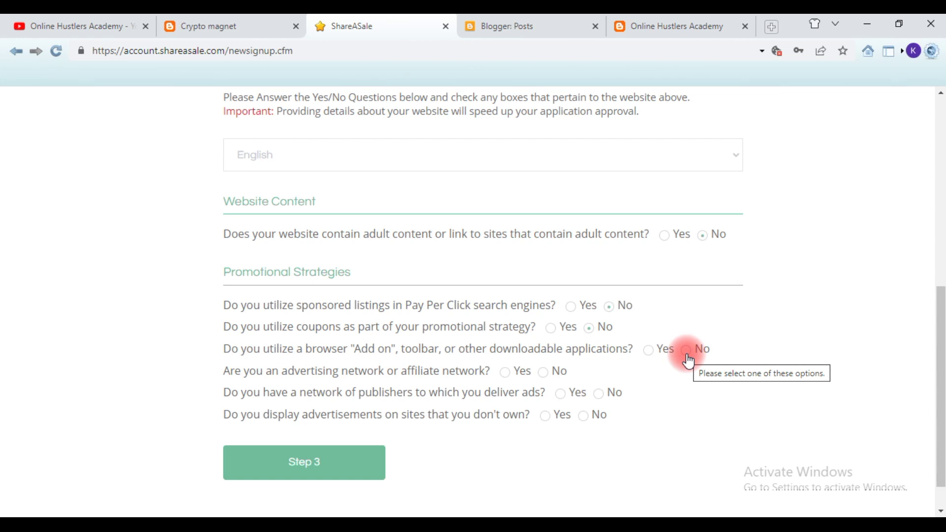
left_click(687, 355)
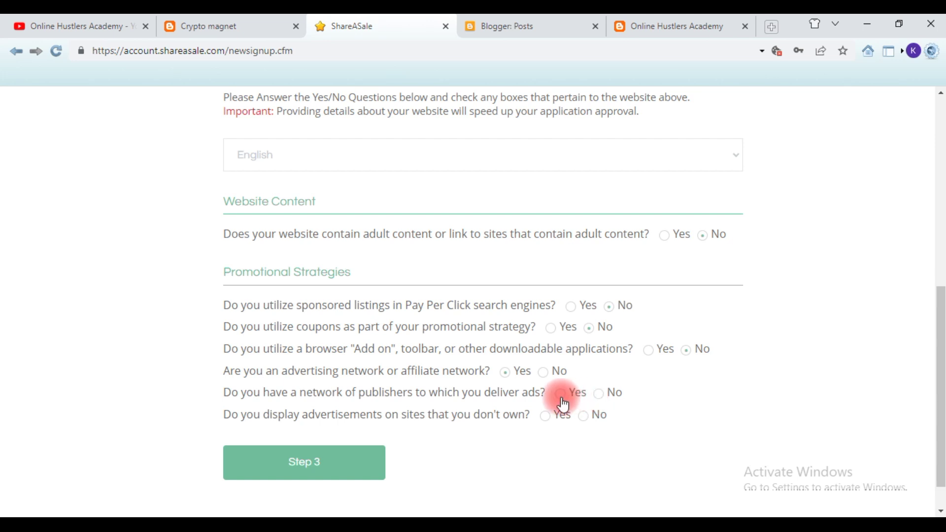
left_click(598, 396)
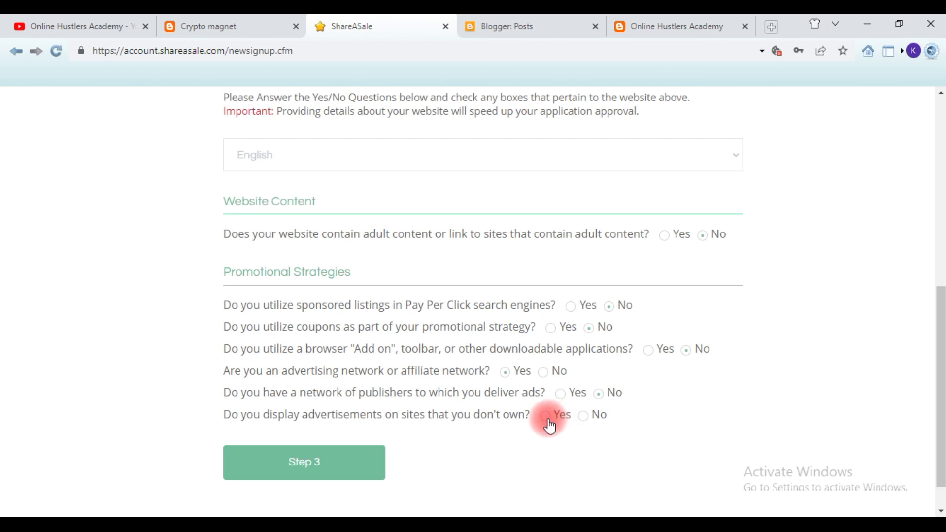
left_click(585, 418)
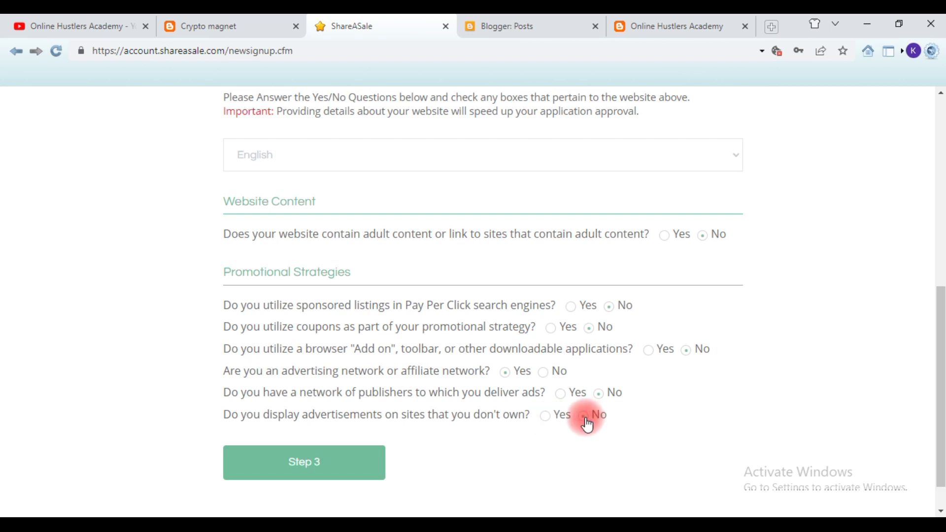
scroll(565, 442, "down", 1)
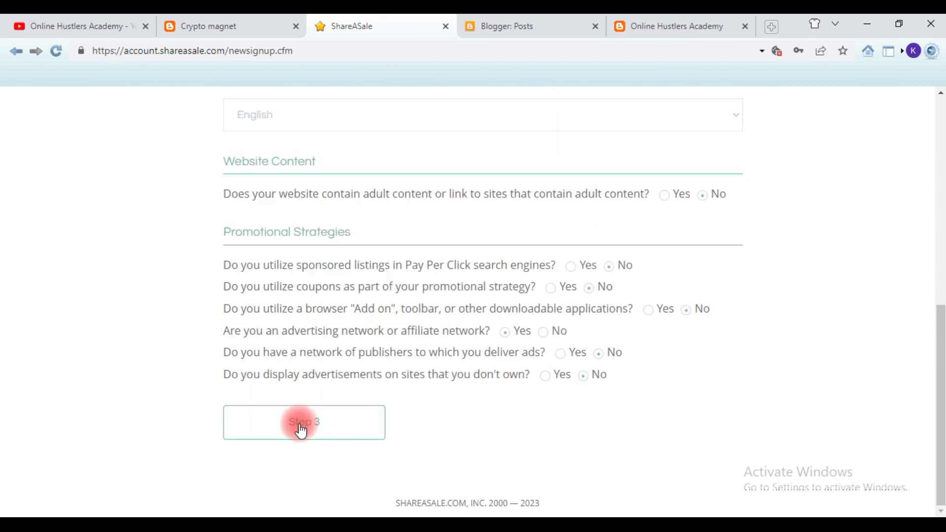
- Review the website details form and submit it with the Step 3 button
scroll(302, 419, "up", 2)
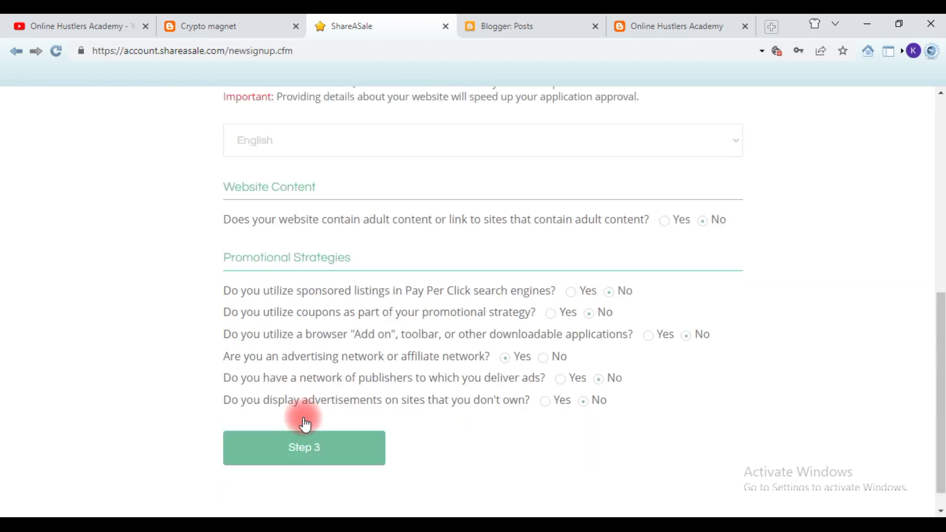
scroll(305, 423, "up", 5)
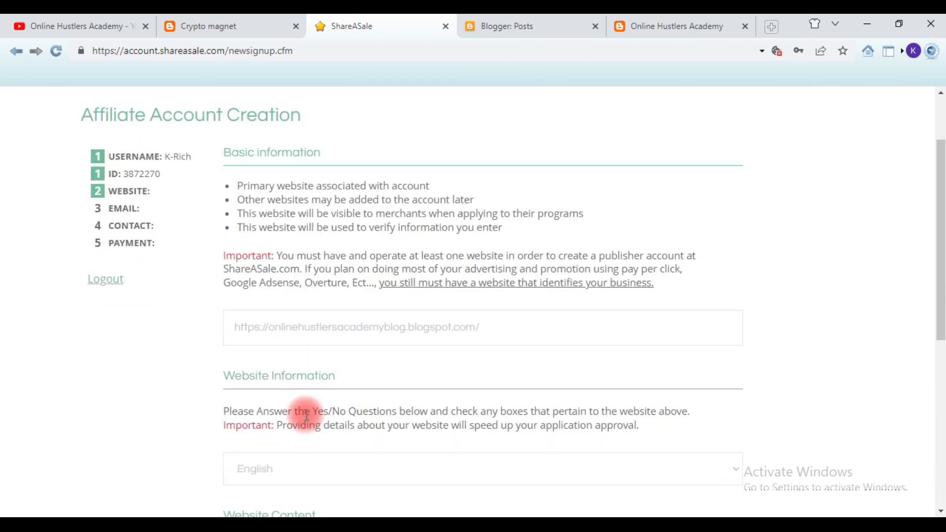
scroll(306, 414, "down", 5)
scroll(308, 421, "up", 4)
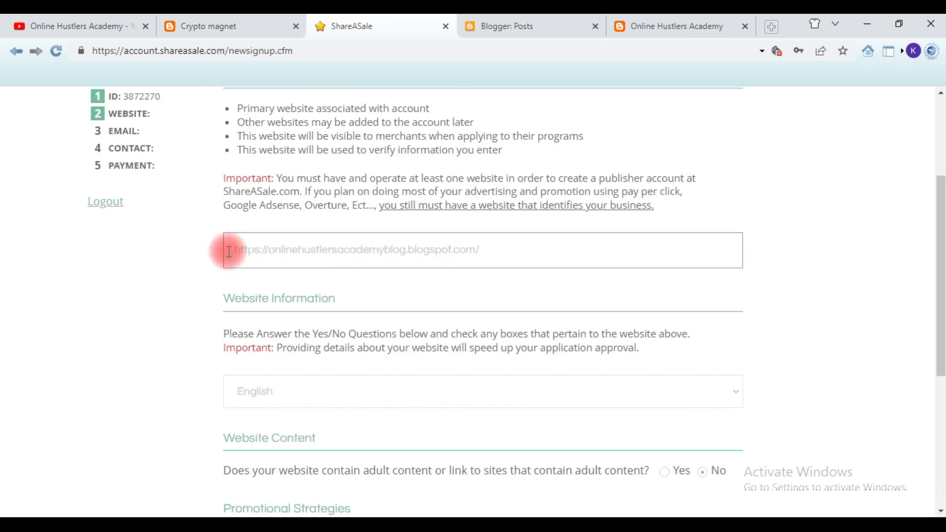
scroll(229, 251, "down", 5)
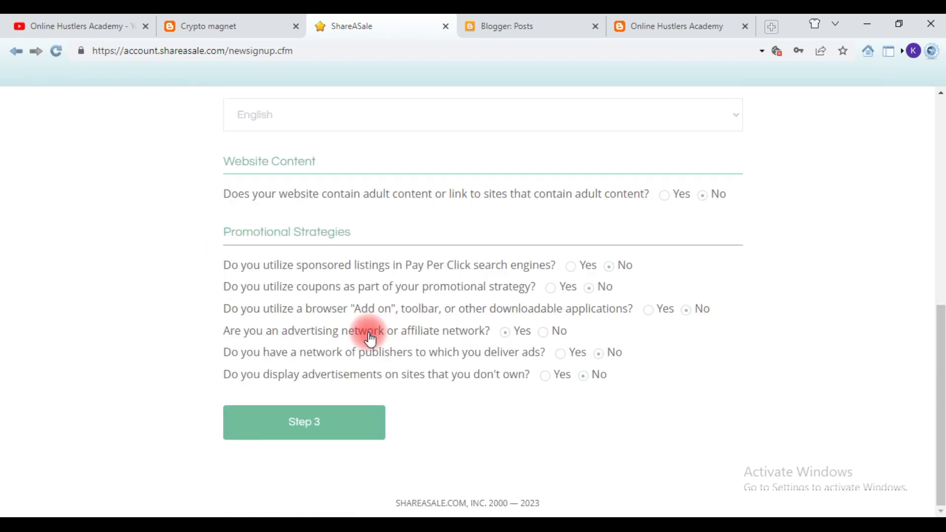
left_click(318, 425)
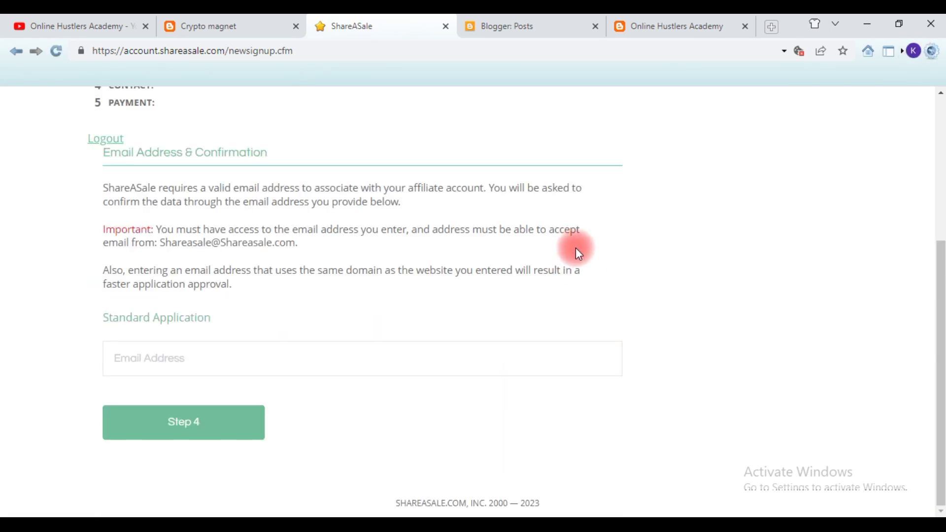
- Type the start of the email address, then switch to the Online Hustlers Academy YouTube channel
left_click(343, 359)
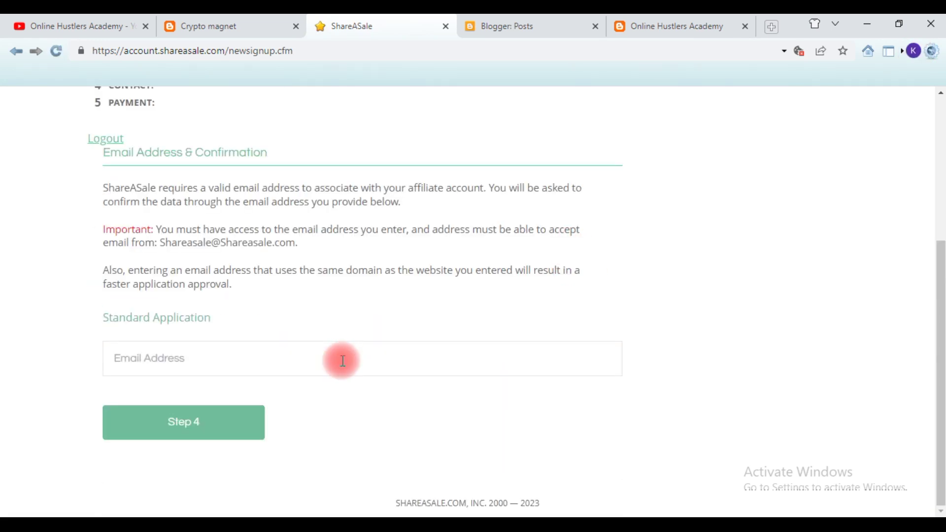
type("onlinr")
key("BackSpace")
type("e")
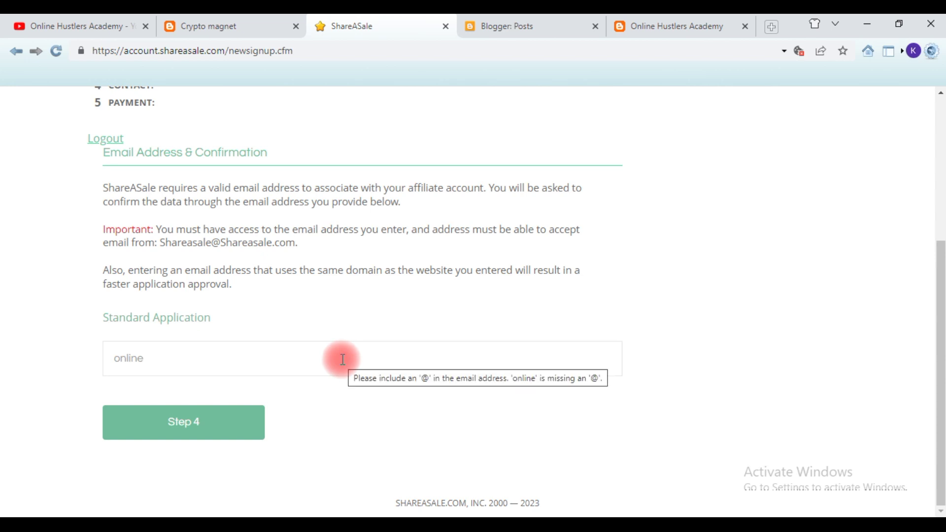
left_click(65, 20)
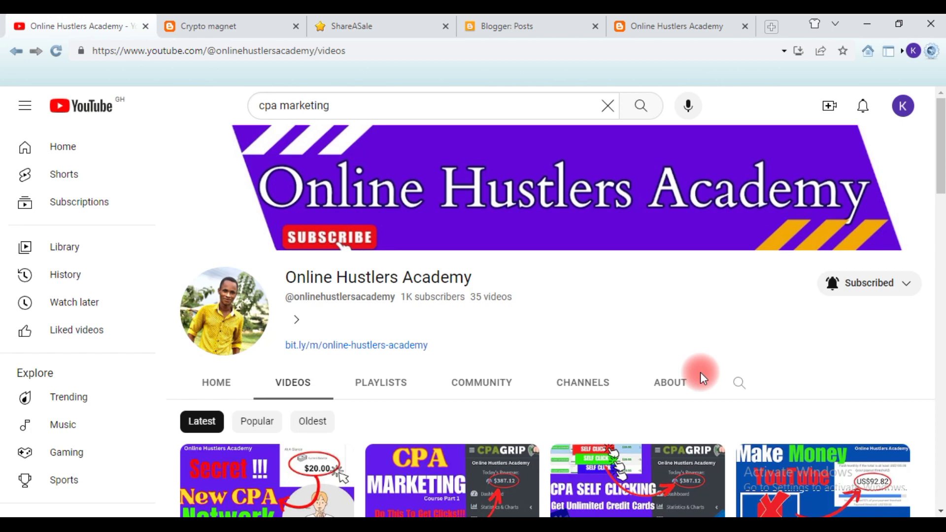
- Browse the Online Hustlers Academy About page, then return to the ShareASale form
left_click(703, 379)
scroll(694, 343, "down", 4)
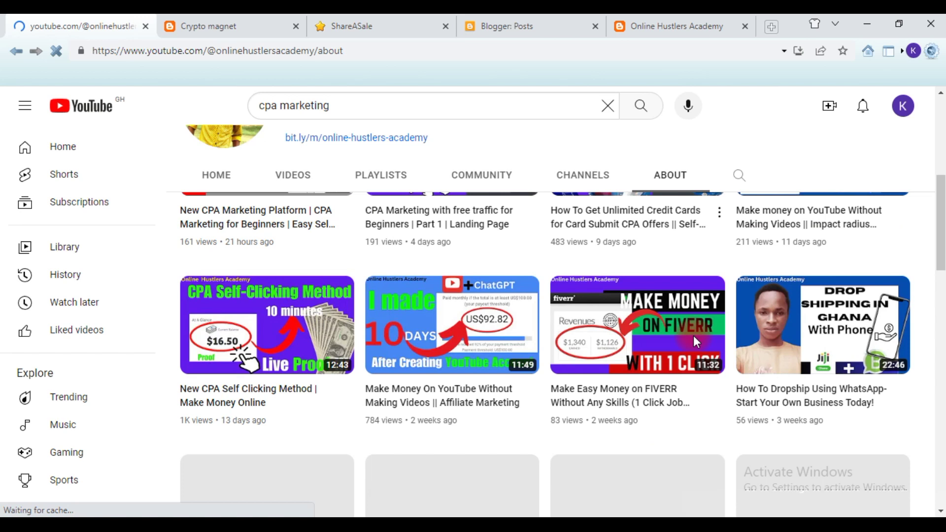
left_click(693, 334)
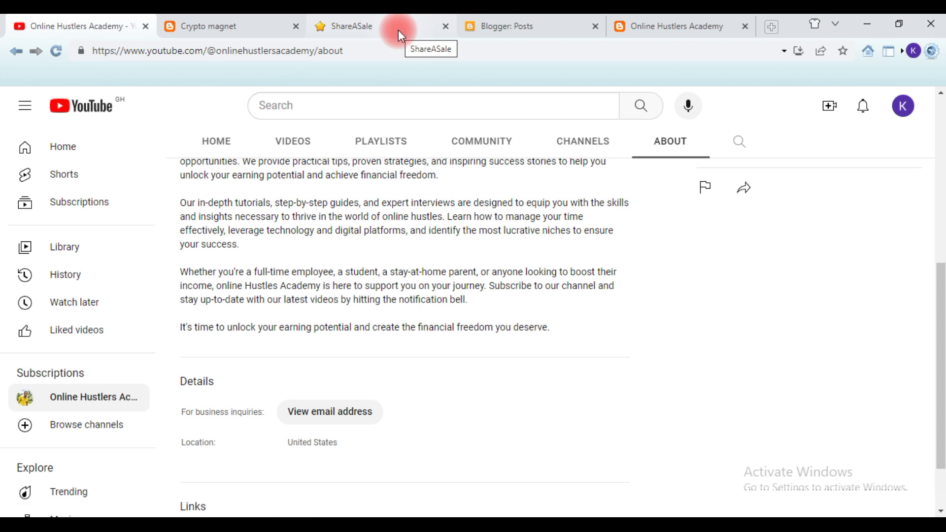
left_click(398, 29)
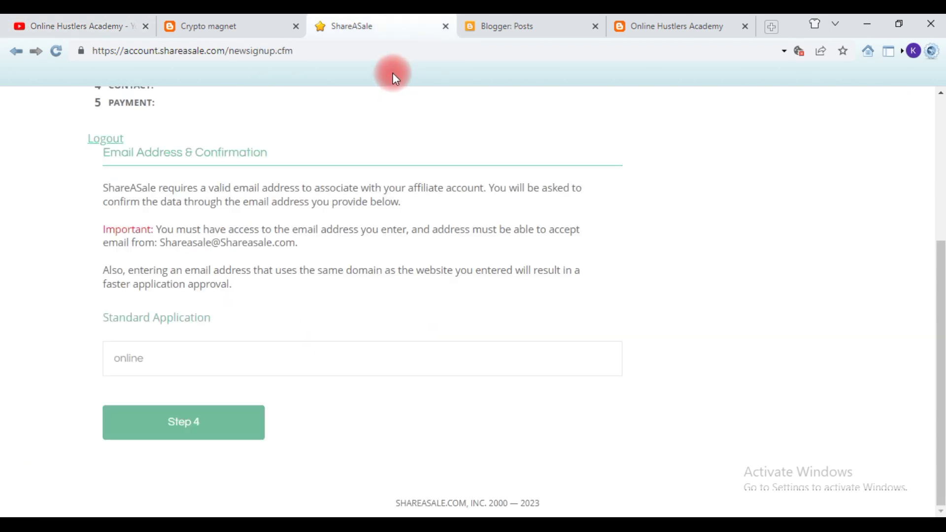
- Finish entering the channel's Gmail address, fixing the domain typo, and continue with Step 4
left_click(205, 353)
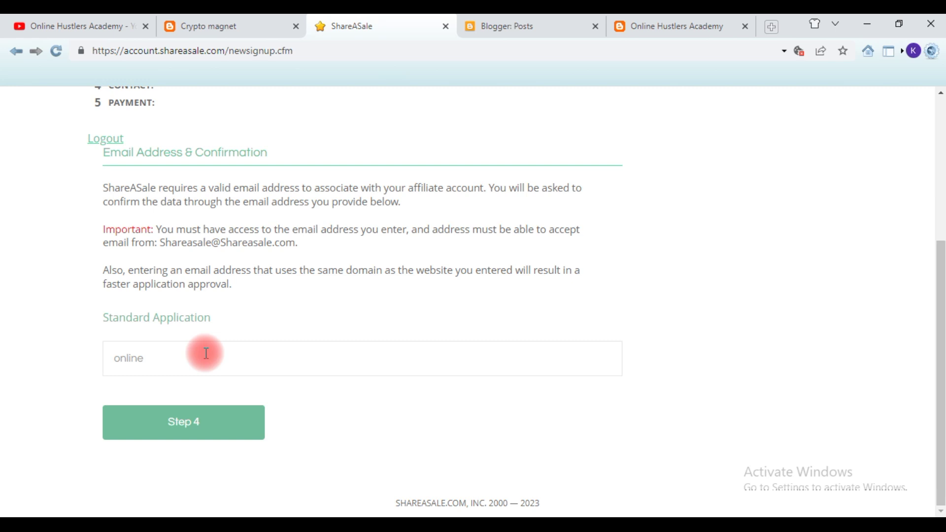
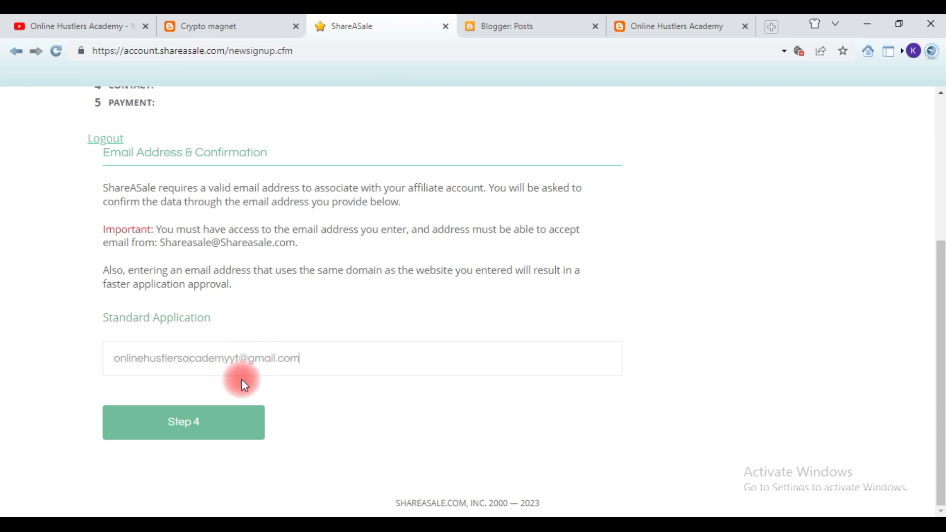
left_click(180, 428)
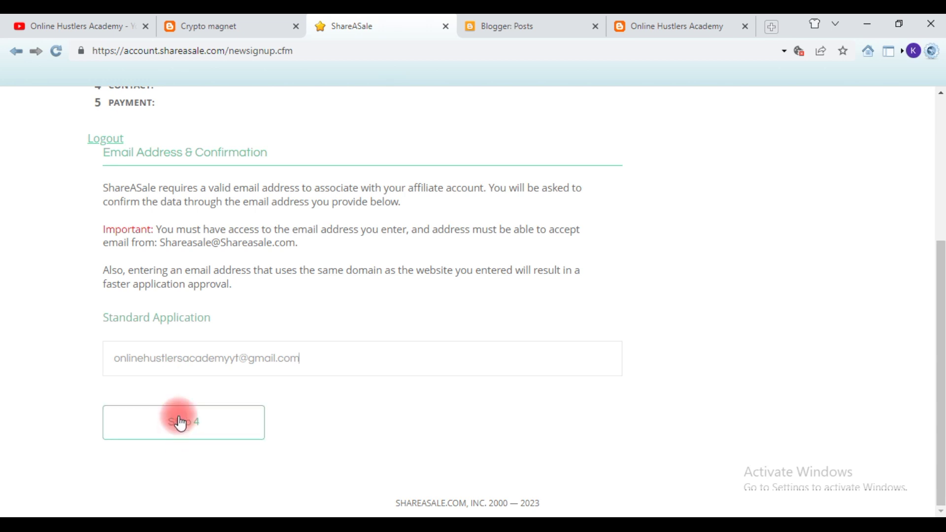
- Resubmit the email step with the Step 4 button to load Contact Information
left_click(208, 432)
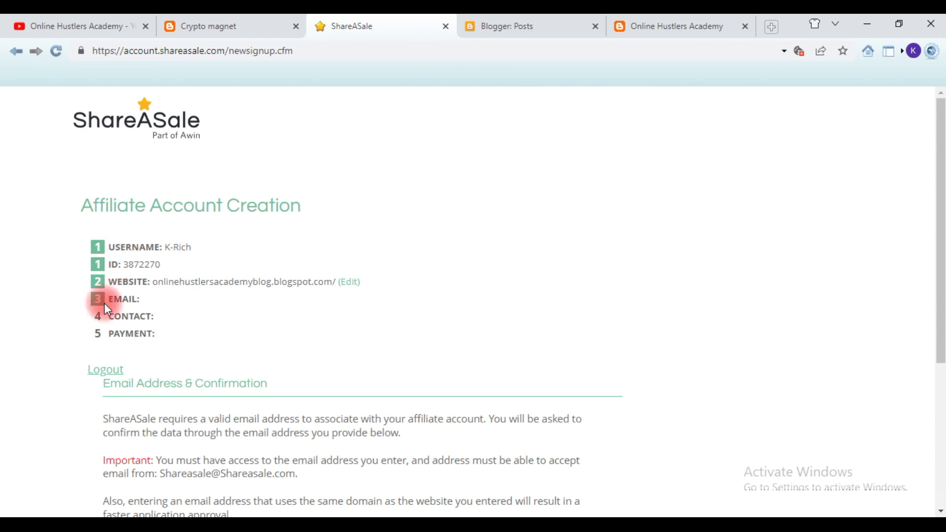
scroll(104, 303, "down", 2)
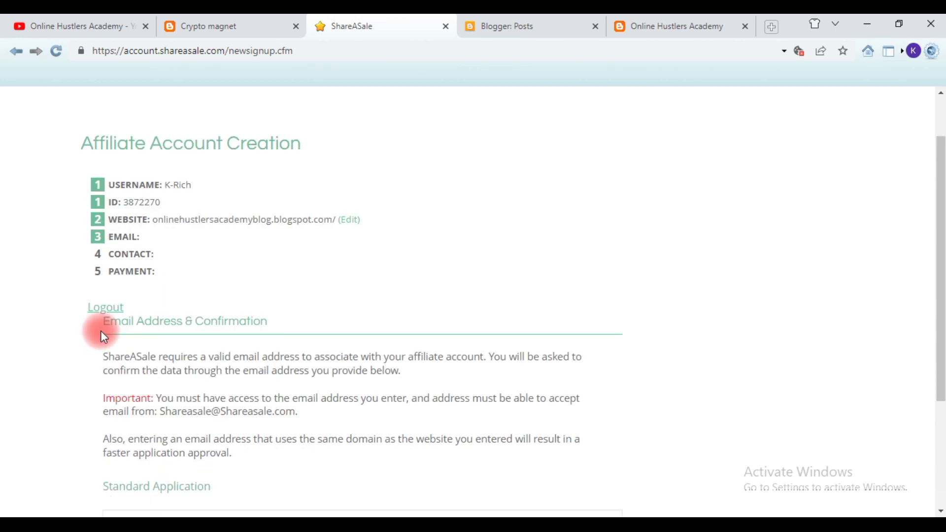
scroll(103, 337, "down", 3)
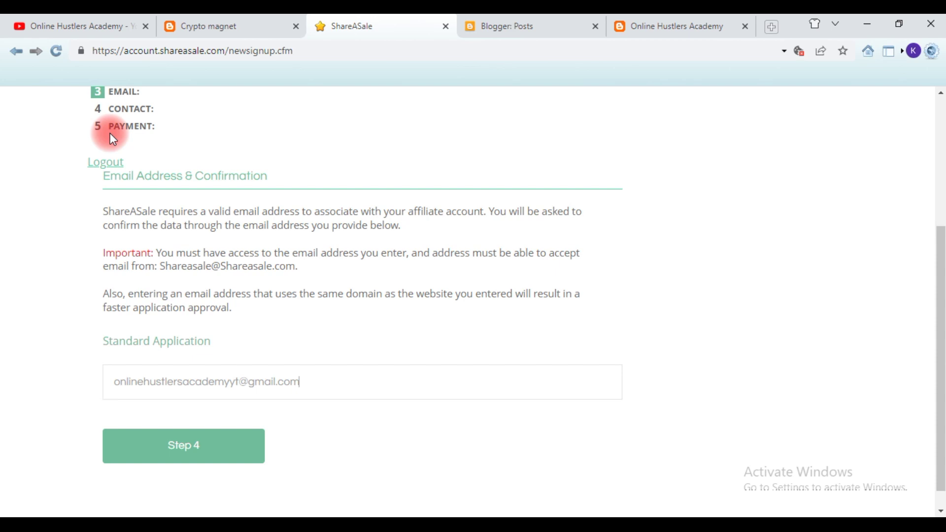
scroll(111, 133, "down", 1)
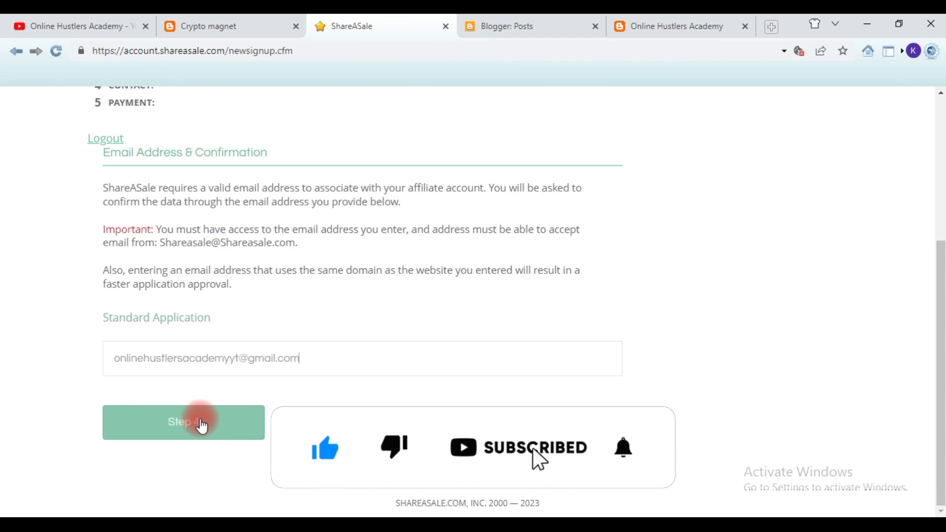
left_click(202, 423)
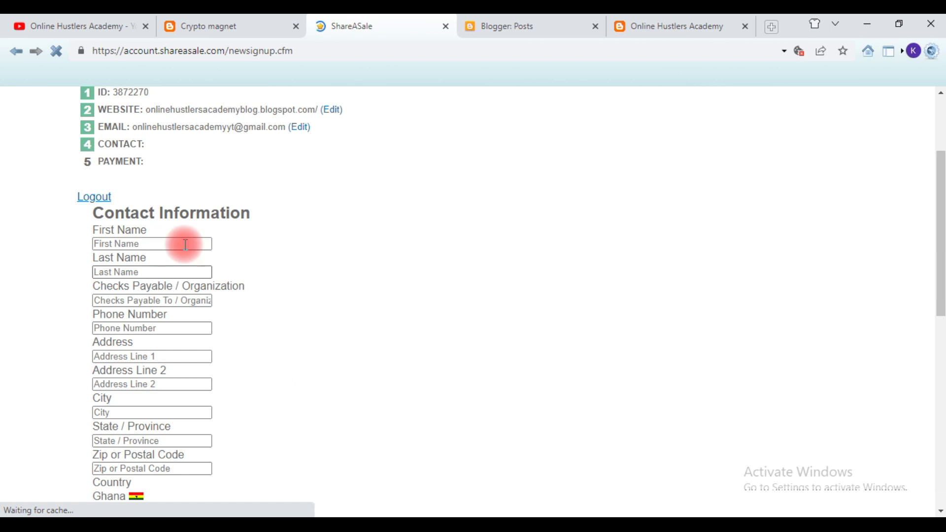
- Fill in the first name, checks-payable name and phone number fields
scroll(190, 291, "down", 3)
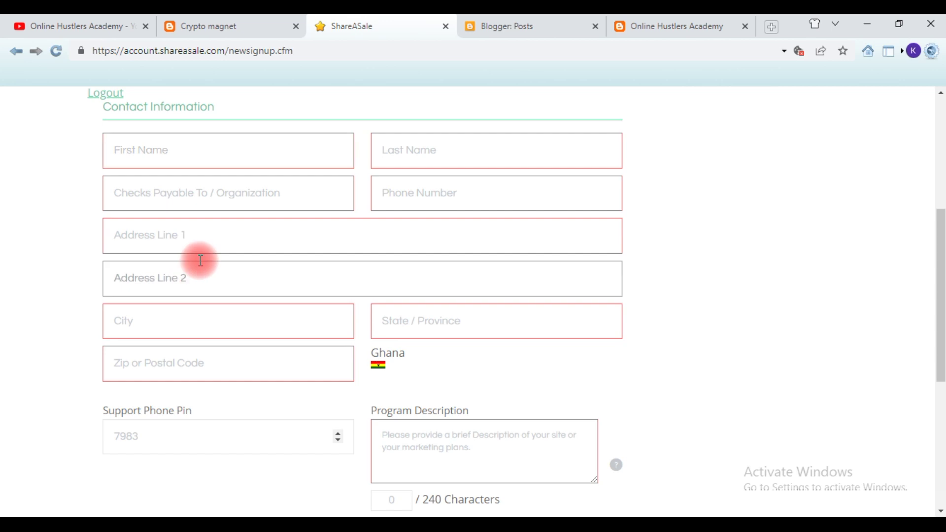
left_click(178, 153)
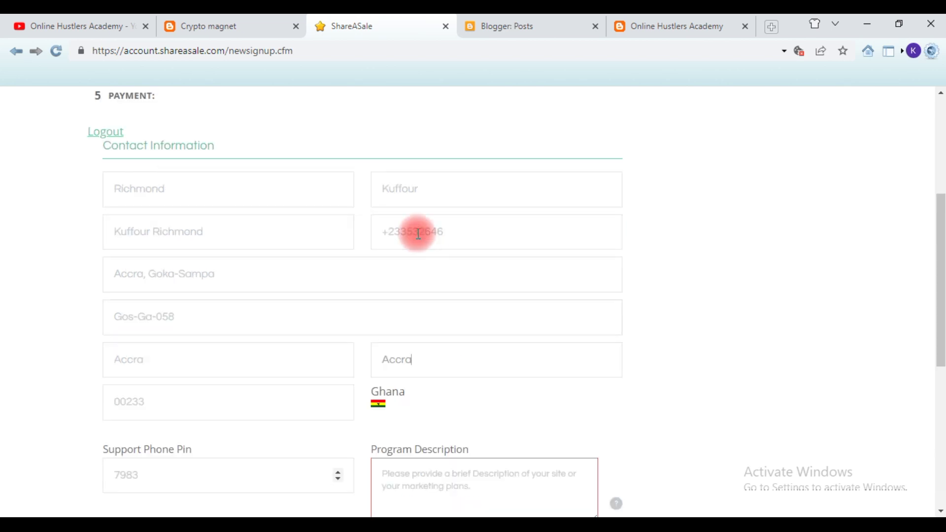
left_click(418, 233)
scroll(417, 233, "up", 3)
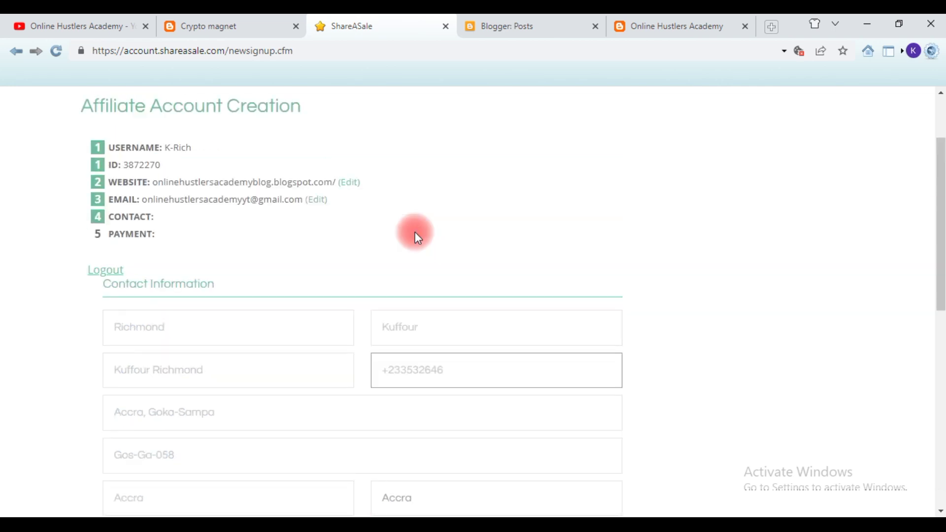
scroll(415, 232, "down", 2)
left_click(136, 249)
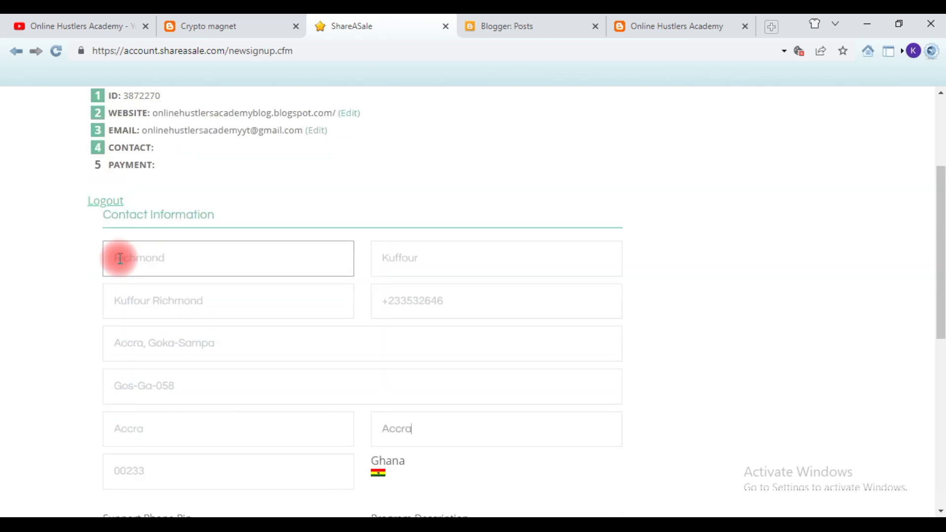
left_click(152, 310)
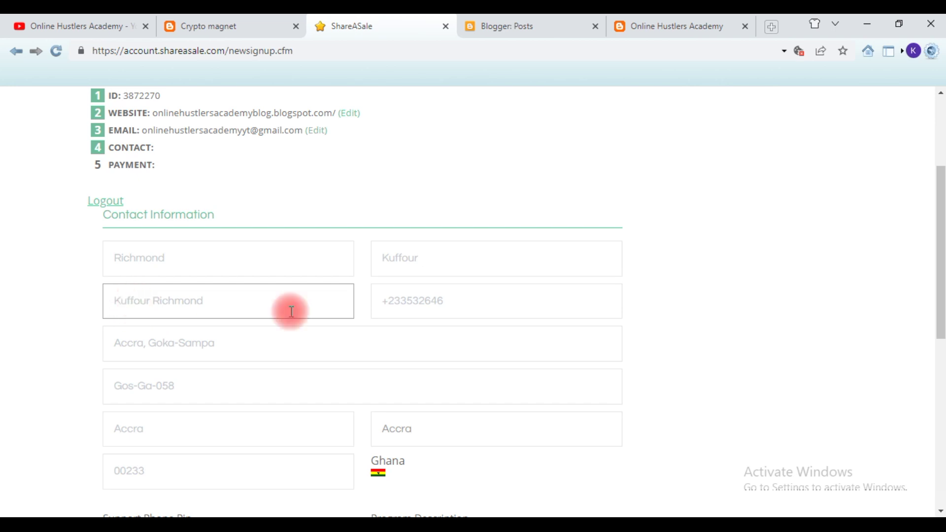
left_click(391, 300)
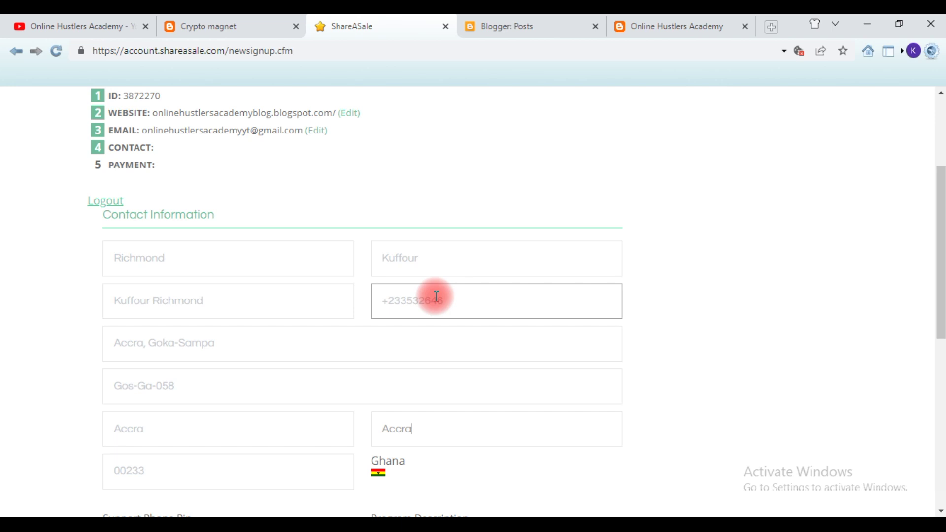
scroll(221, 283, "down", 2)
- Enter both address lines, the city and the state or province
left_click(221, 283)
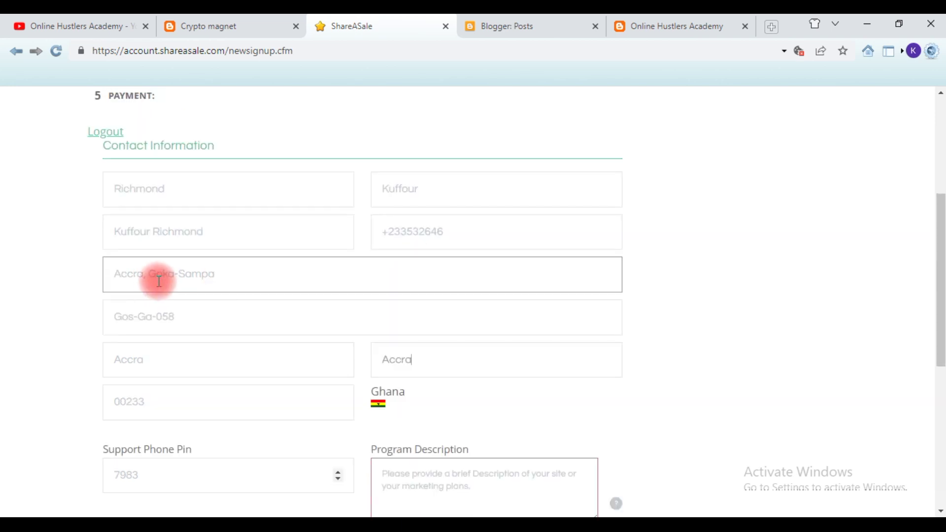
left_click(187, 308)
scroll(229, 331, "down", 2)
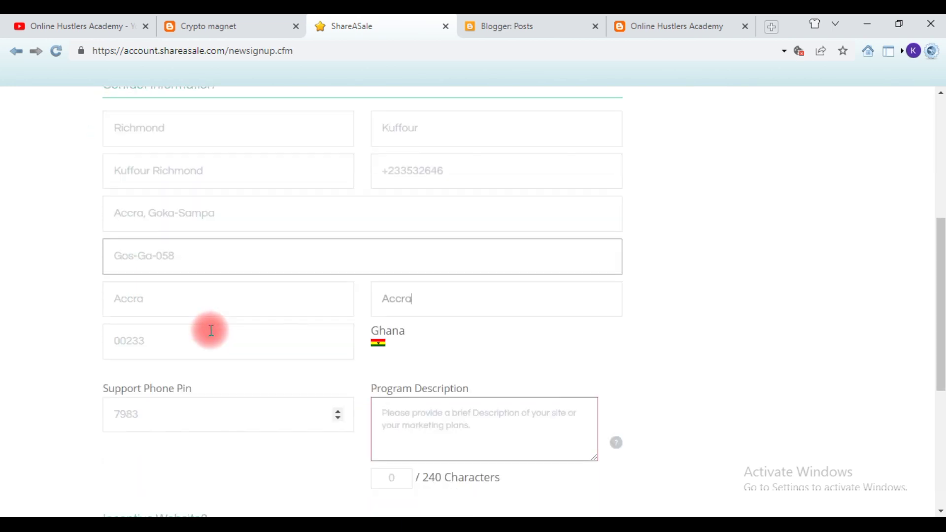
left_click(143, 295)
scroll(143, 295, "down", 1)
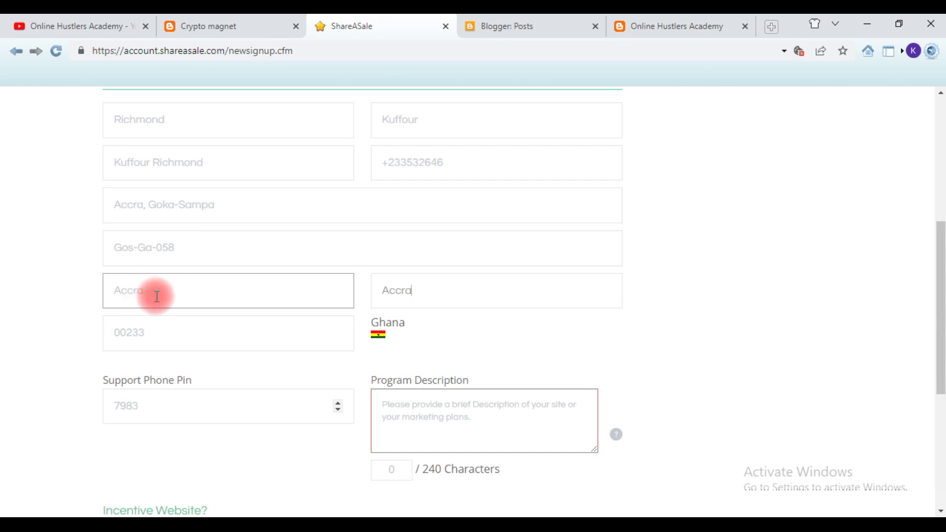
left_click(402, 296)
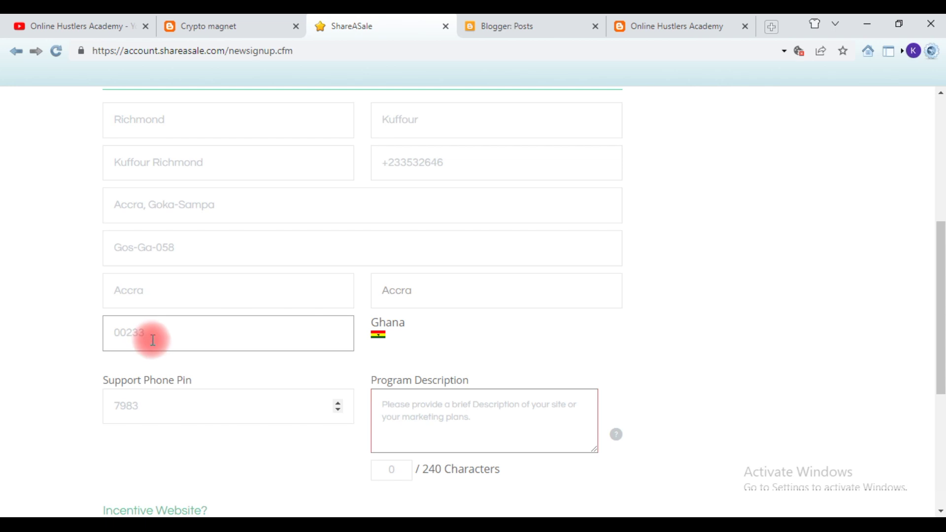
scroll(153, 341, "down", 1)
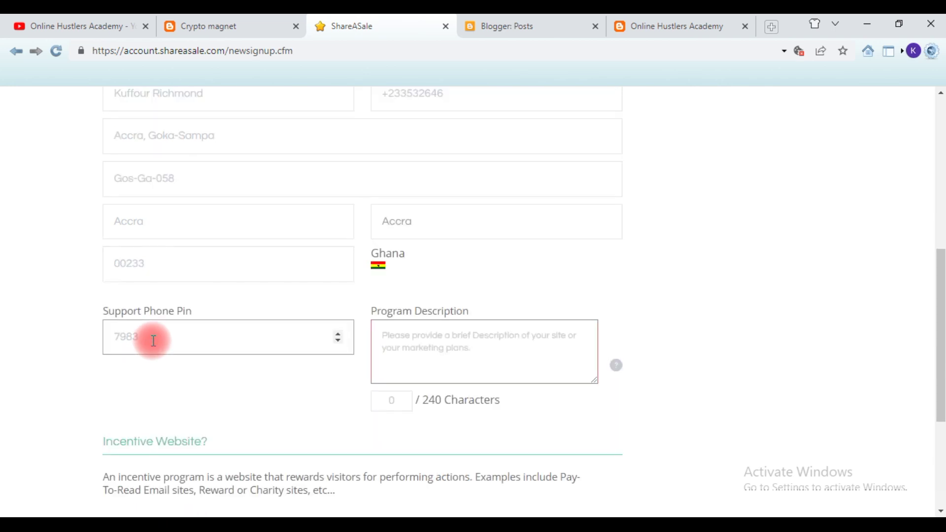
- Set incentive program to No and confirm domain ownership with 'Yes, I verify.'
left_click(422, 344)
scroll(423, 347, "down", 1)
scroll(423, 347, "down", 2)
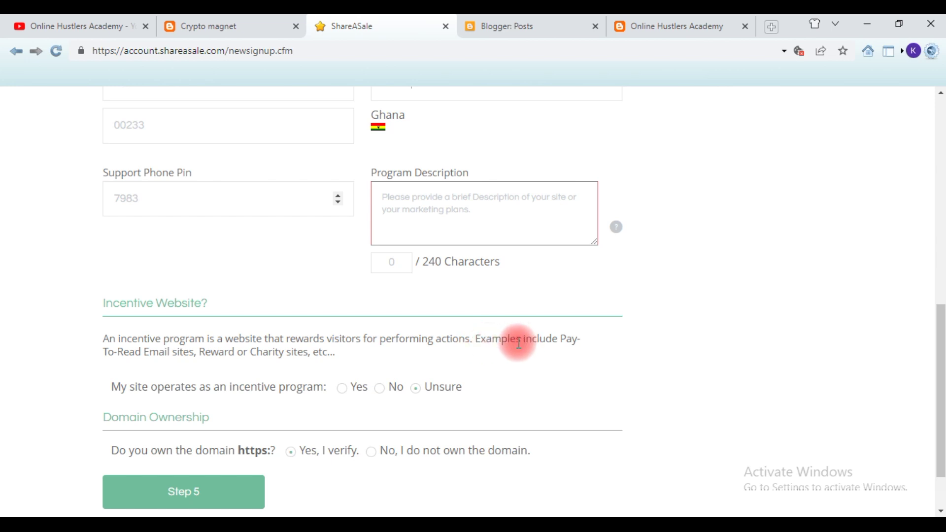
left_click(382, 390)
scroll(384, 409, "down", 2)
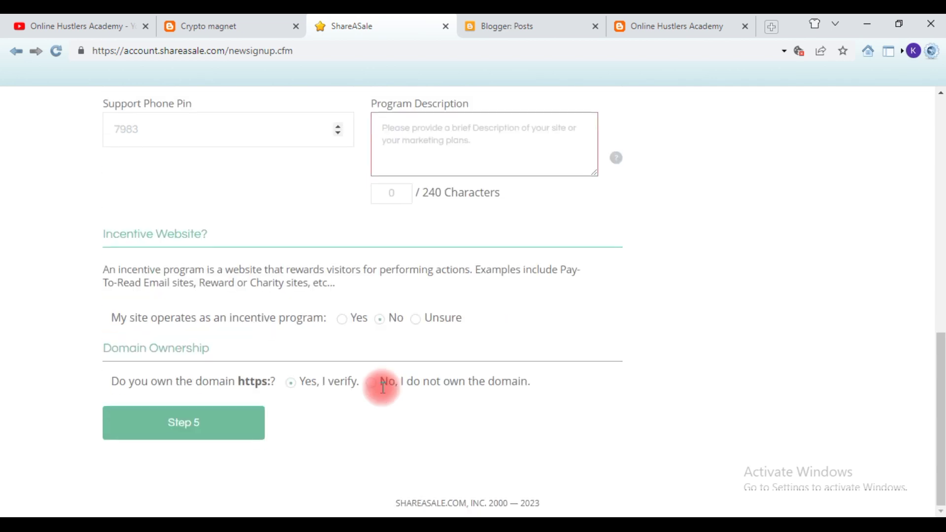
left_click(292, 378)
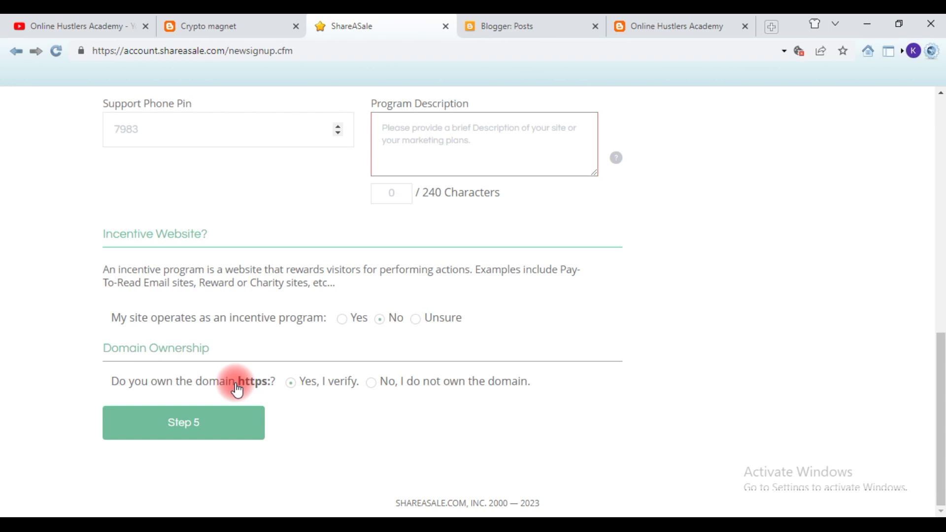
scroll(463, 167, "up", 4)
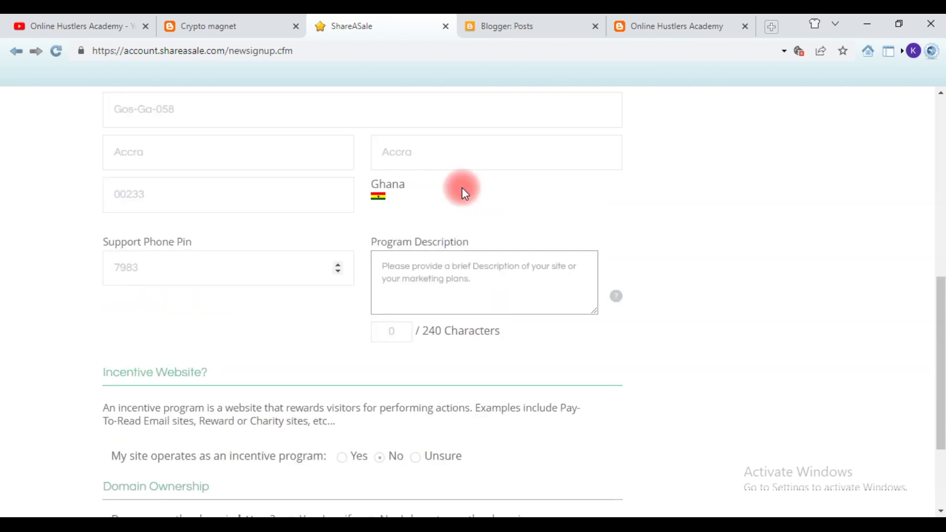
left_click(440, 258)
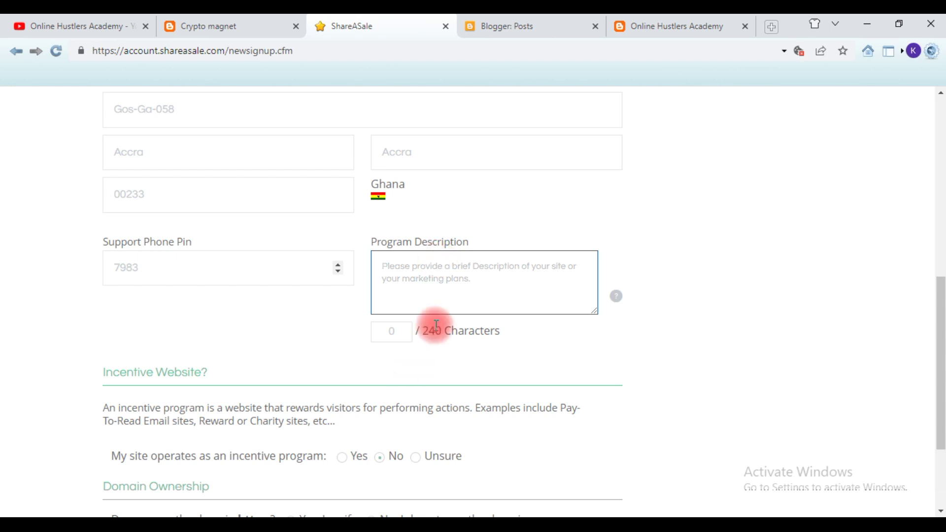
- Paste the website summary into the Program Description field
left_click_drag(422, 330, 441, 295)
left_click(433, 285)
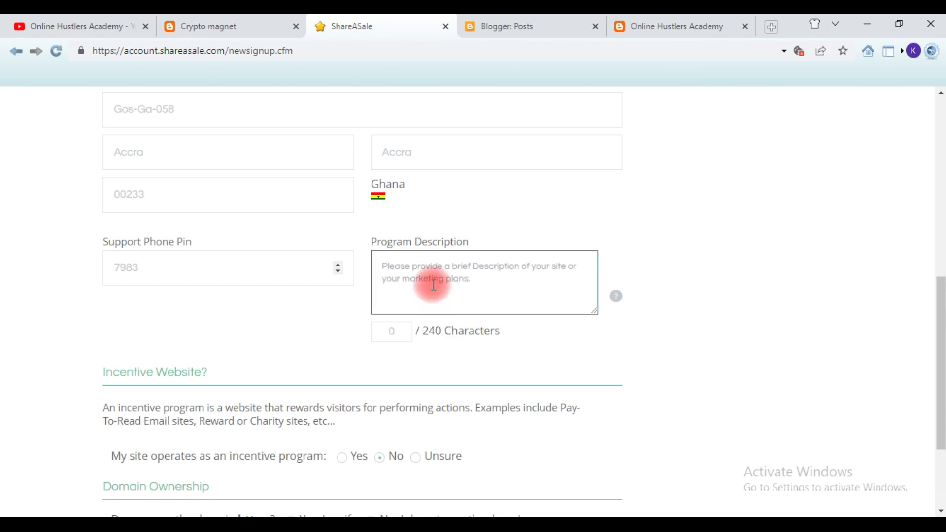
key("ctrl+v")
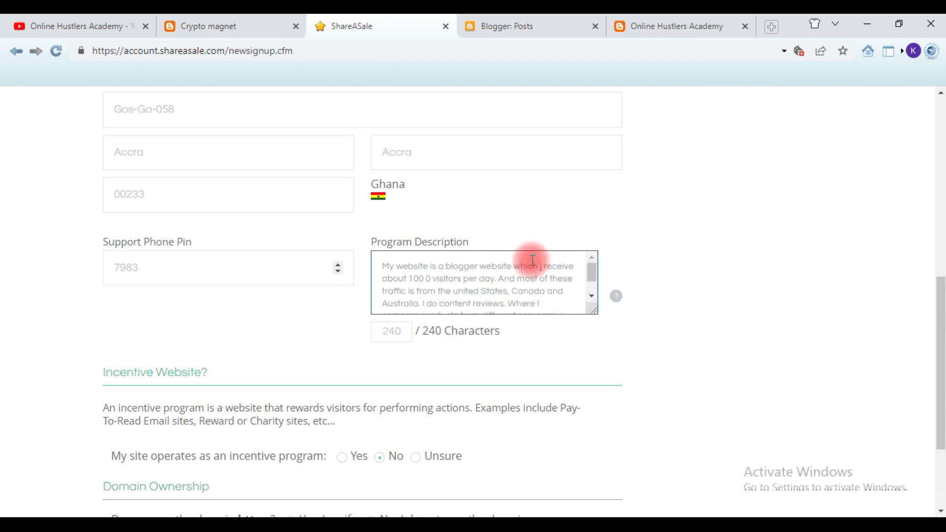
scroll(492, 276, "up", 1)
scroll(433, 327, "down", 2)
scroll(433, 329, "up", 2)
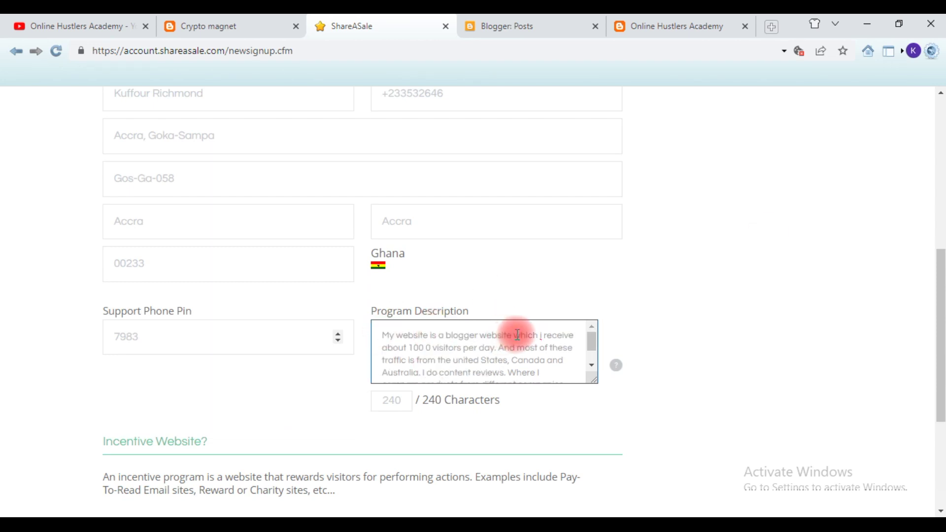
- Correct the visitor count and wording in the pasted description, then review below
left_click(428, 349)
left_click(426, 350)
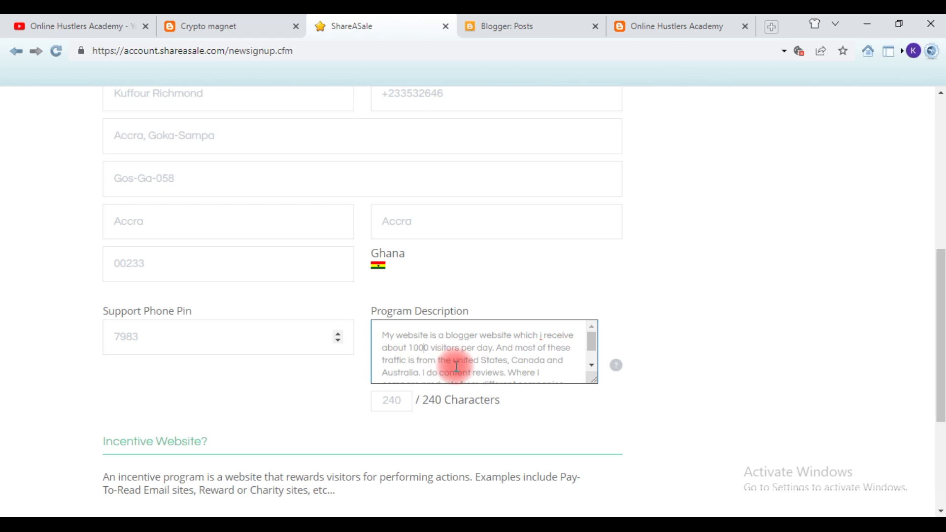
left_click_drag(517, 362, 538, 364)
left_click(538, 363)
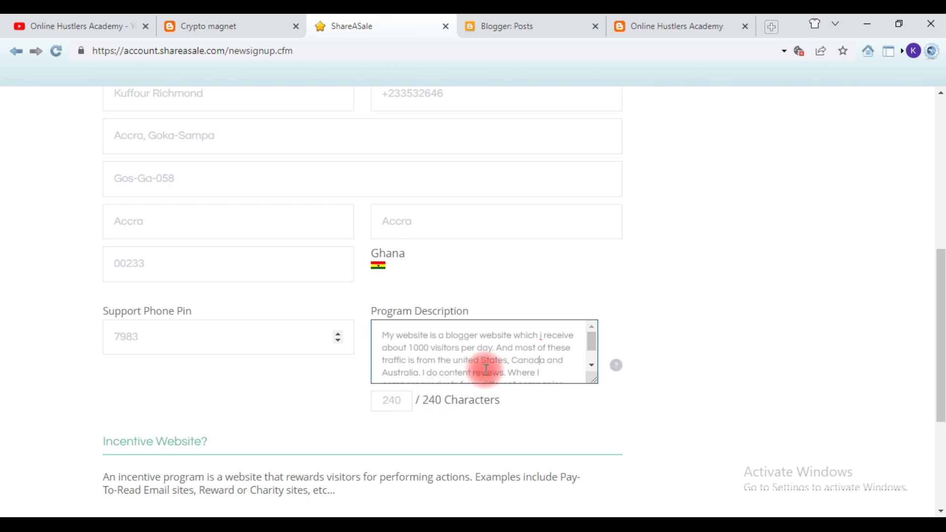
scroll(520, 374, "down", 1)
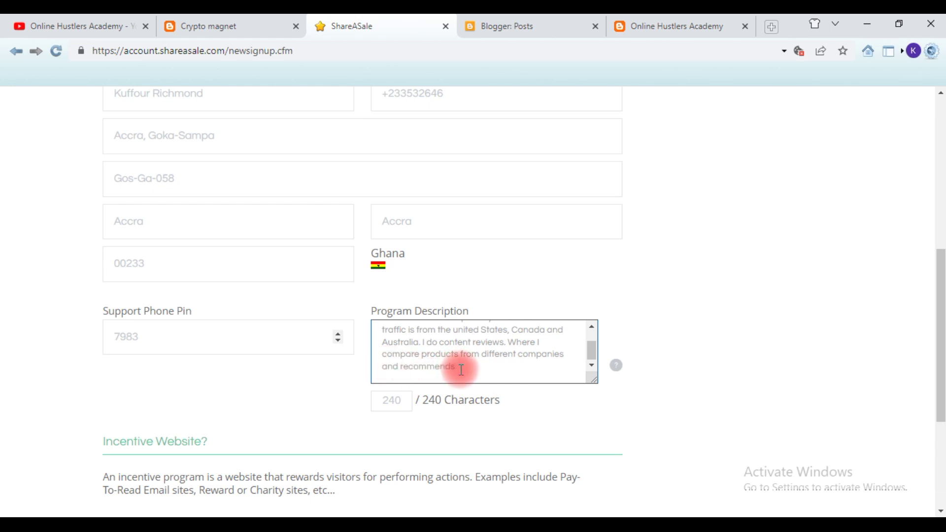
scroll(462, 370, "down", 4)
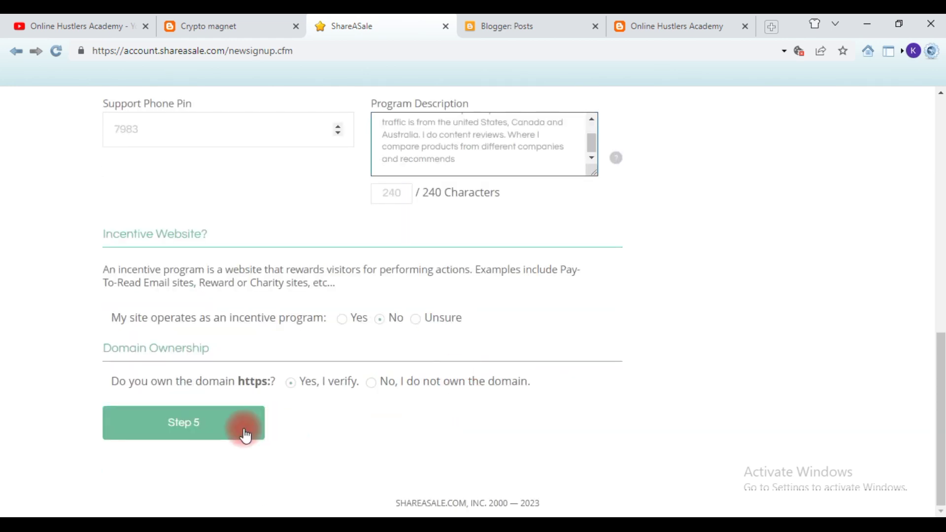
- Submit the site details via Step 5, keeping the payment method on 'Choose Later...'
left_click(187, 437)
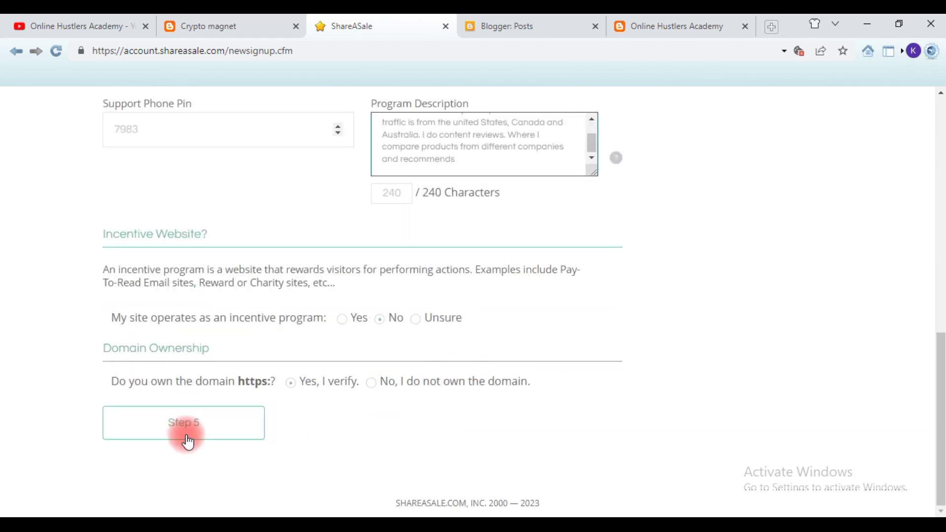
left_click(187, 440)
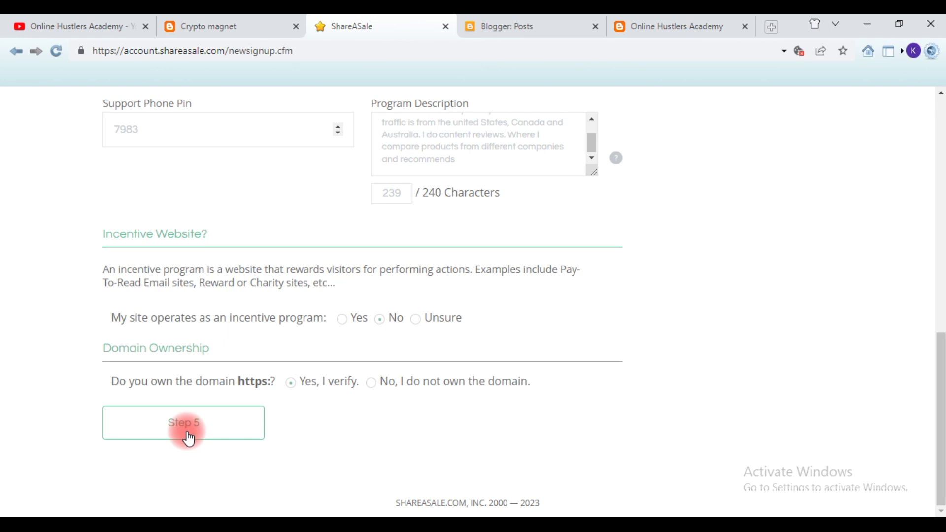
left_click(188, 439)
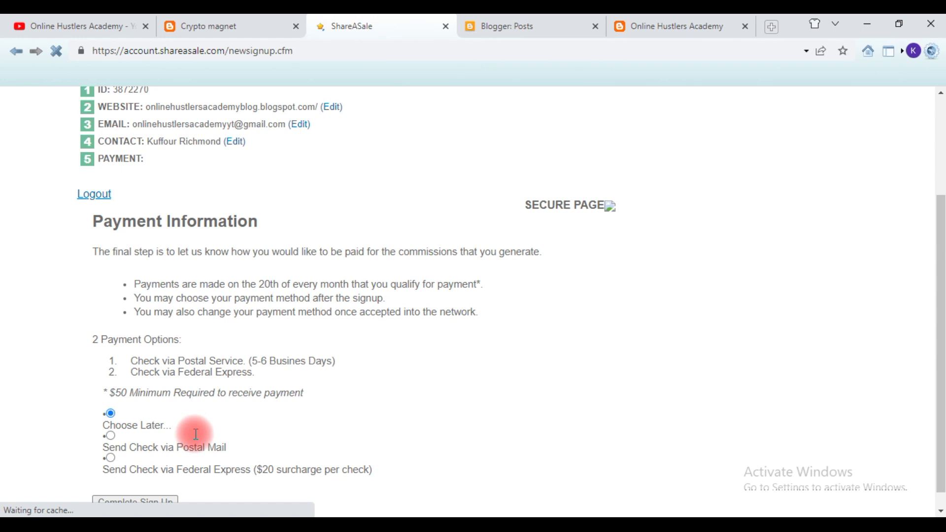
scroll(167, 279, "down", 1)
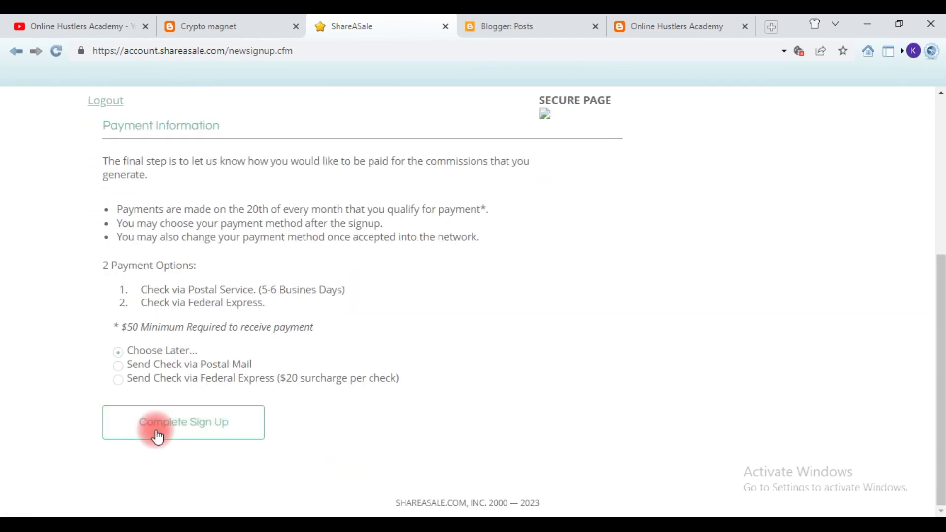
- Submit the Choose Later payment choice and read through the affiliate terms
left_click(158, 435)
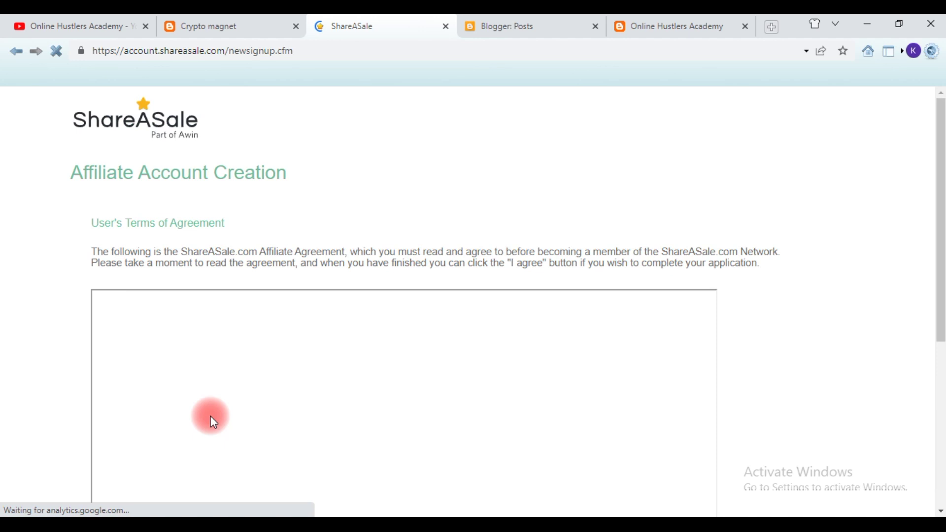
scroll(211, 416, "down", 4)
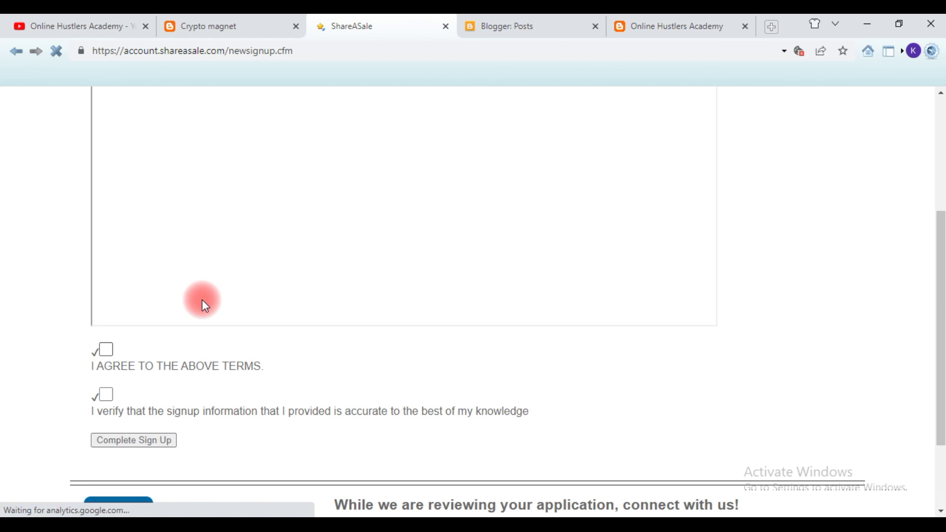
scroll(580, 358, "down", 1)
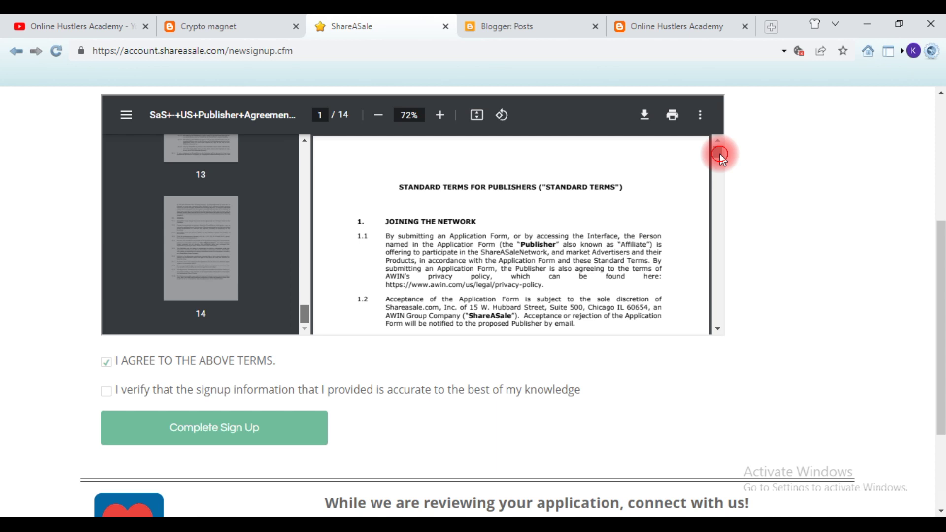
left_click_drag(721, 158, 719, 327)
scroll(254, 369, "down", 2)
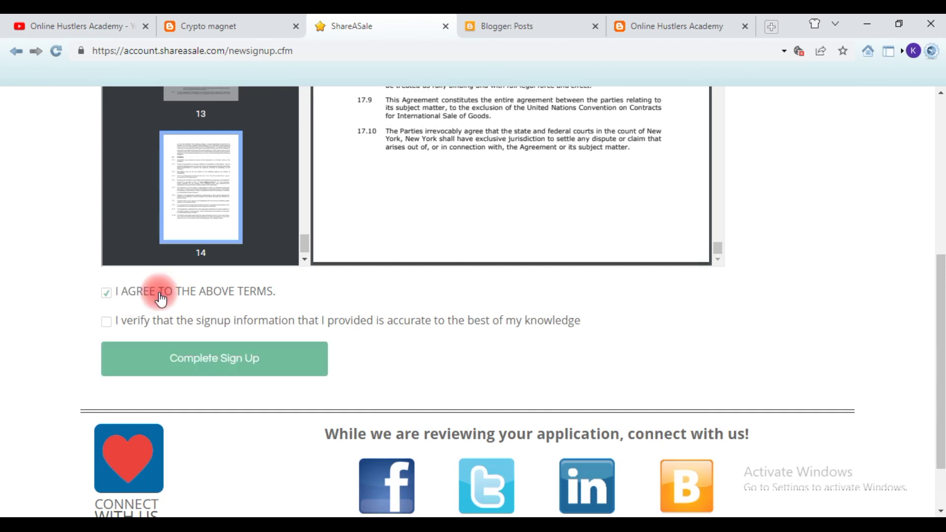
- Tick the 'I verify' accuracy checkbox and finish with Complete Sign Up
left_click(108, 326)
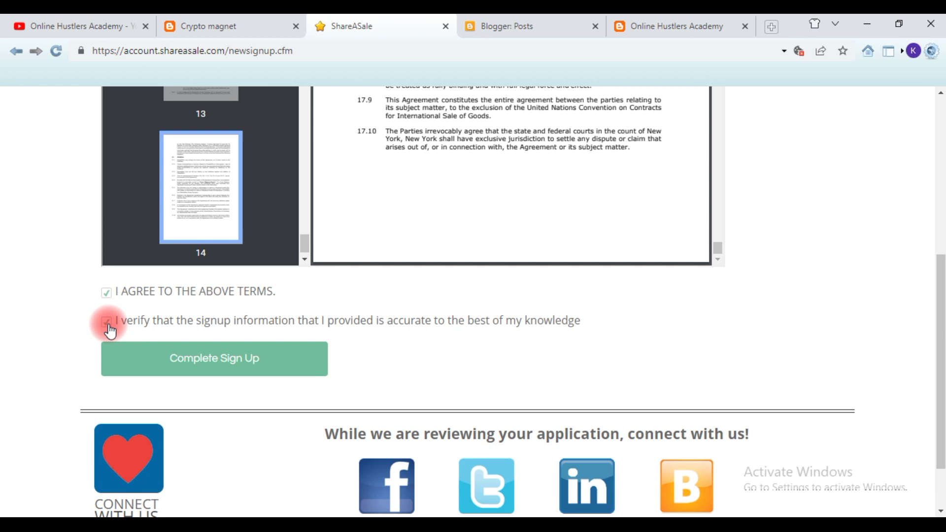
left_click(170, 367)
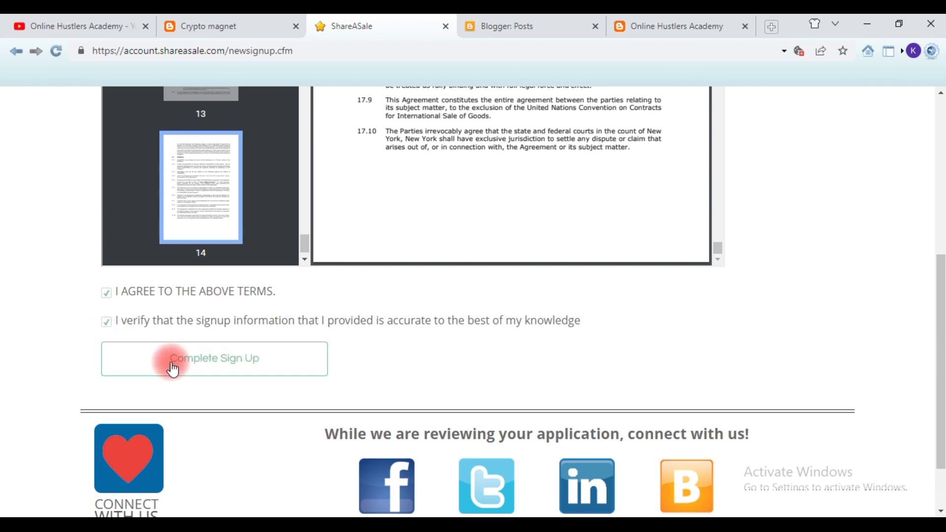
left_click(172, 369)
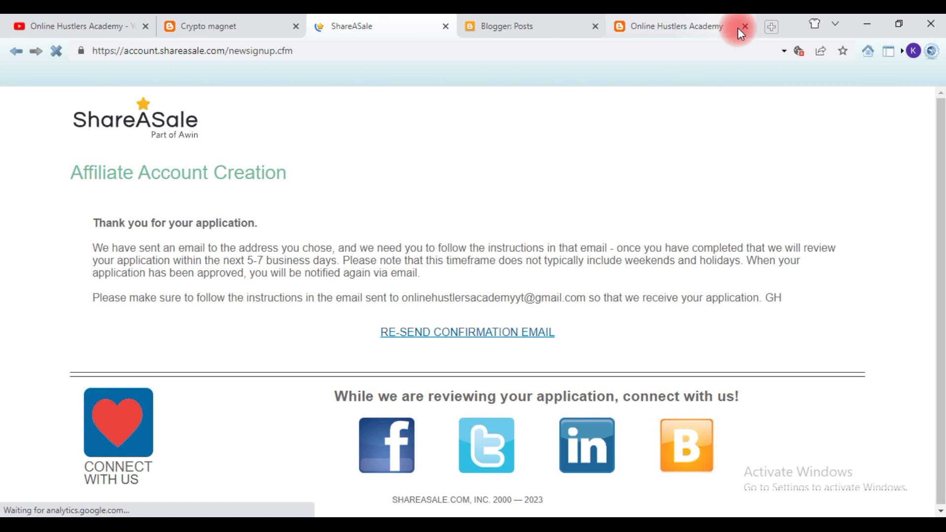
- In a new browser tab, enter 'gmail' in the address bar and load the Gmail inbox suggestion
key("ctrl+t")
key("ctrl+t")
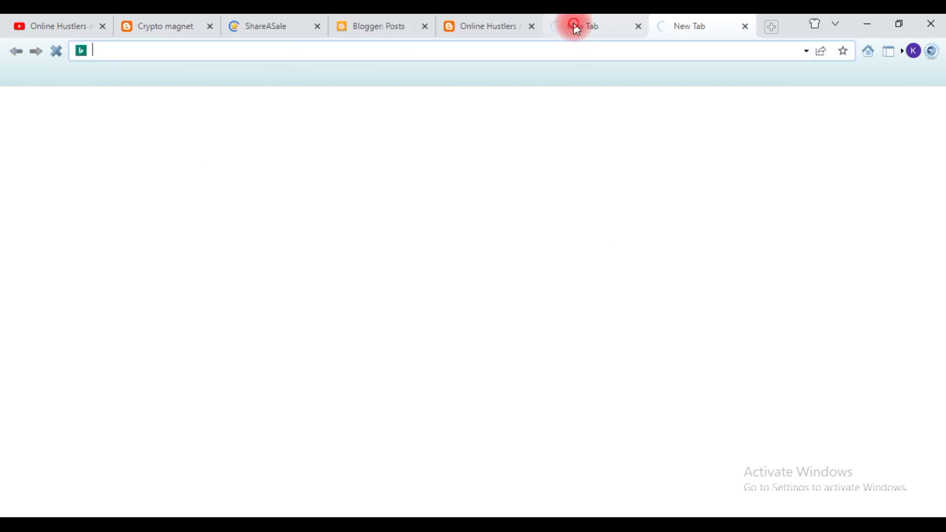
left_click(578, 30)
left_click(579, 50)
type("g")
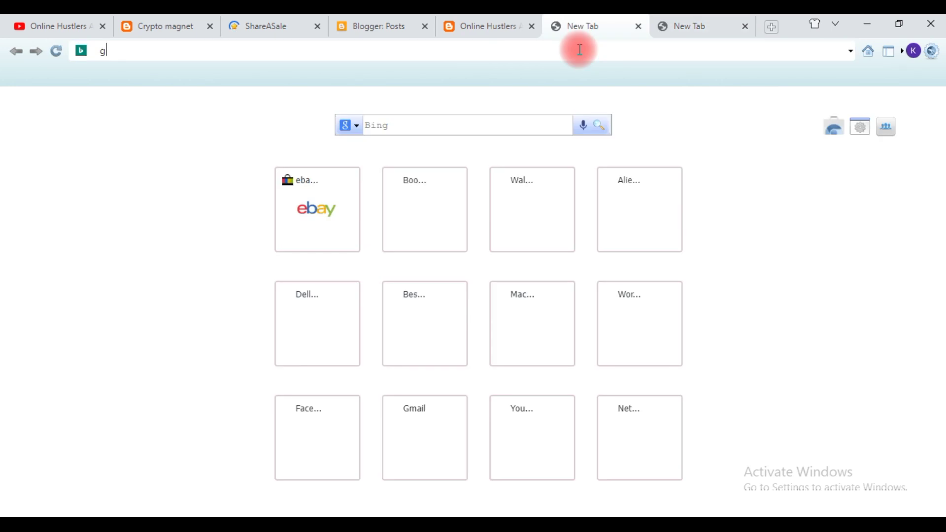
type("mail")
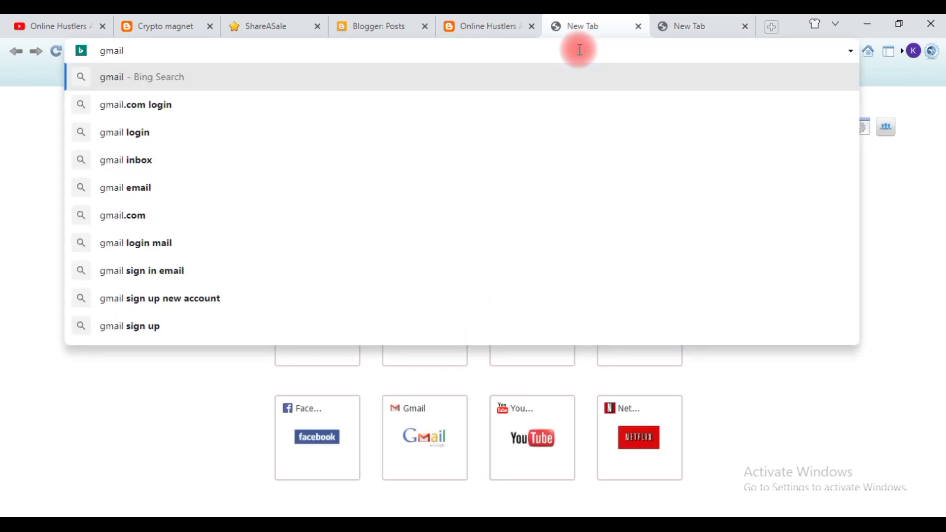
left_click(229, 160)
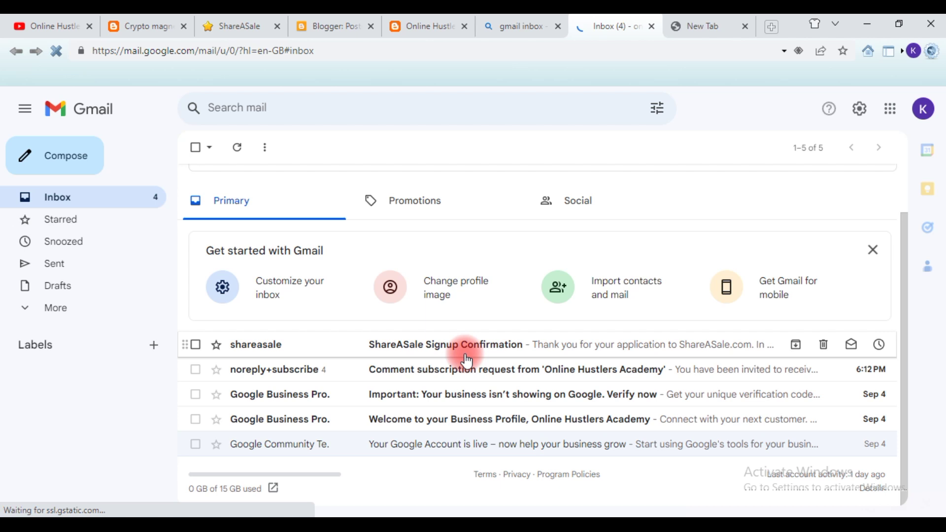
- Open the 'ShareASale Signup Confirmation' email in the Primary inbox and select its confirmation link
left_click(465, 356)
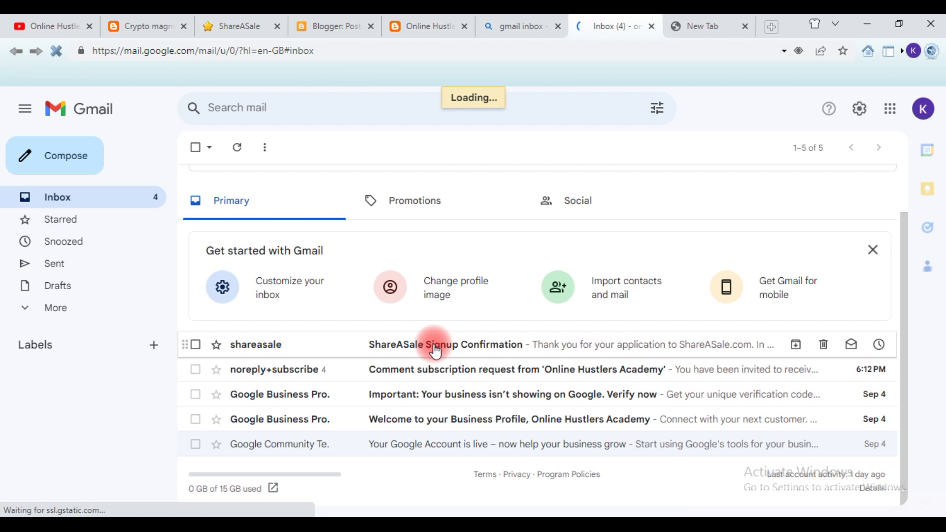
left_click(436, 351)
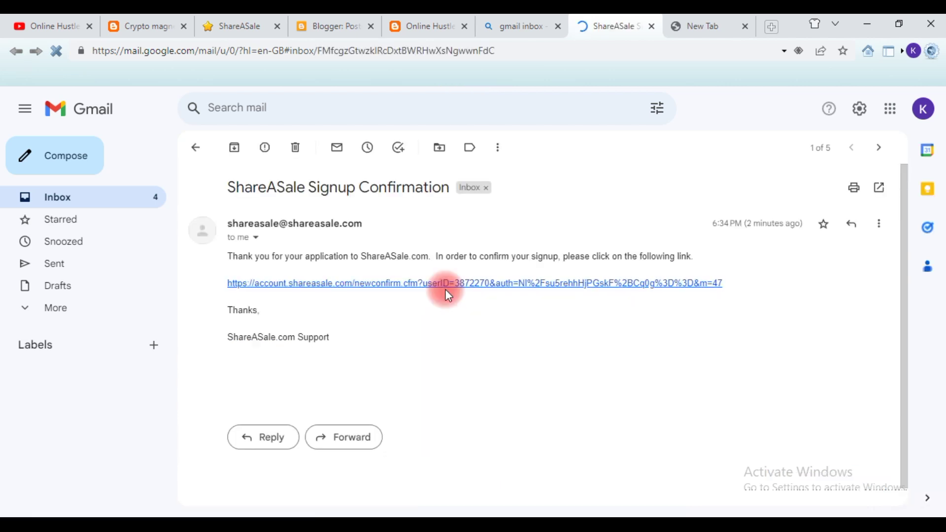
left_click(437, 293)
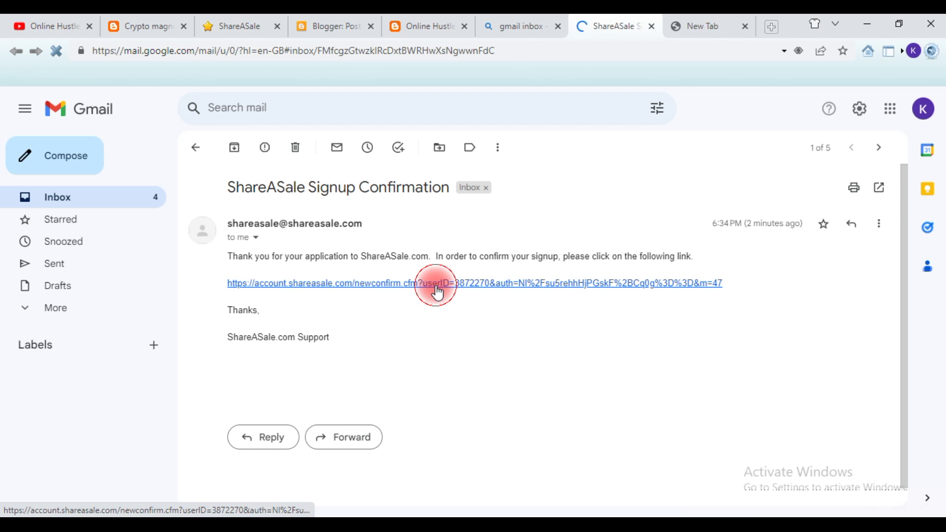
- Follow the newconfirm.cfm link in the email to confirm the ShareASale account
left_click(437, 292)
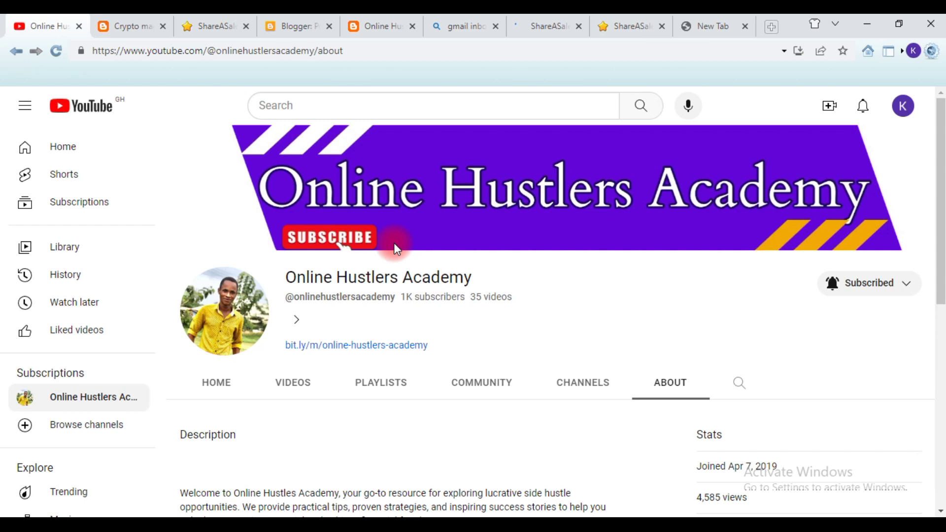
scroll(364, 256, "down", 1)
scroll(363, 257, "down", 1)
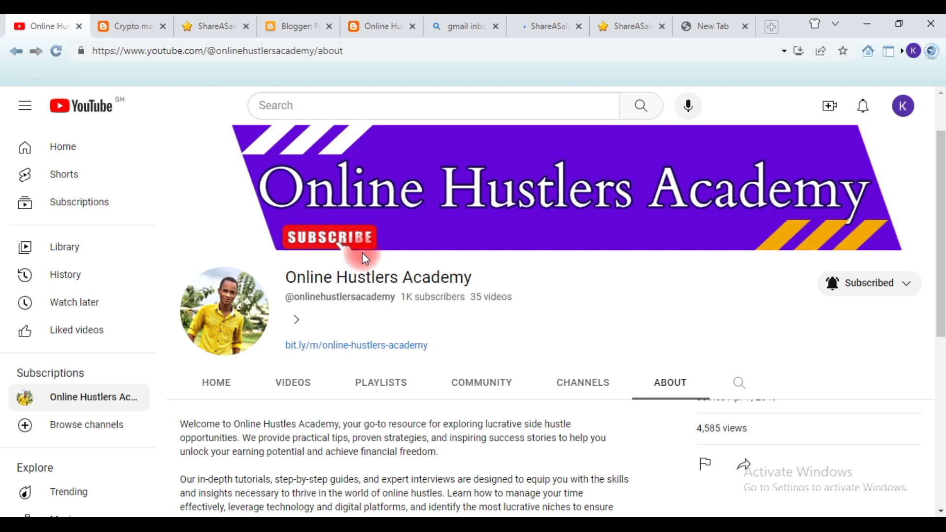
scroll(690, 220, "up", 2)
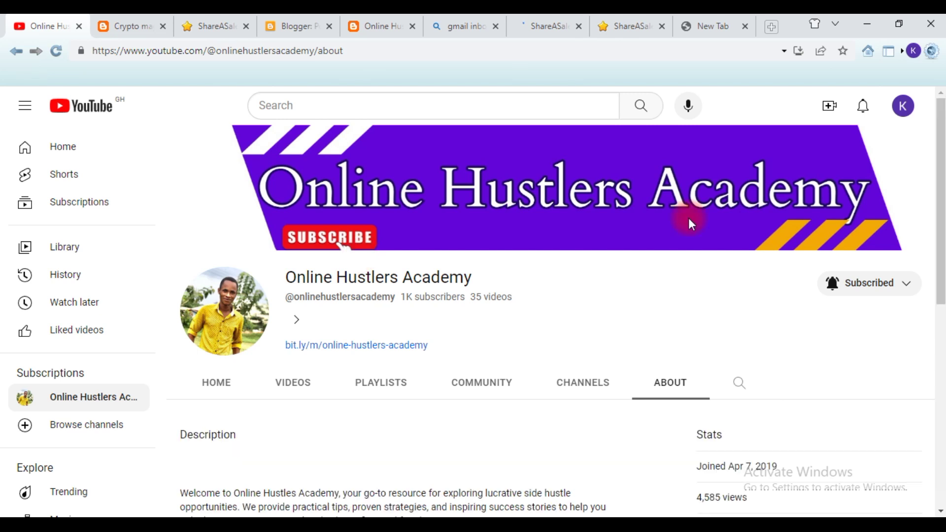